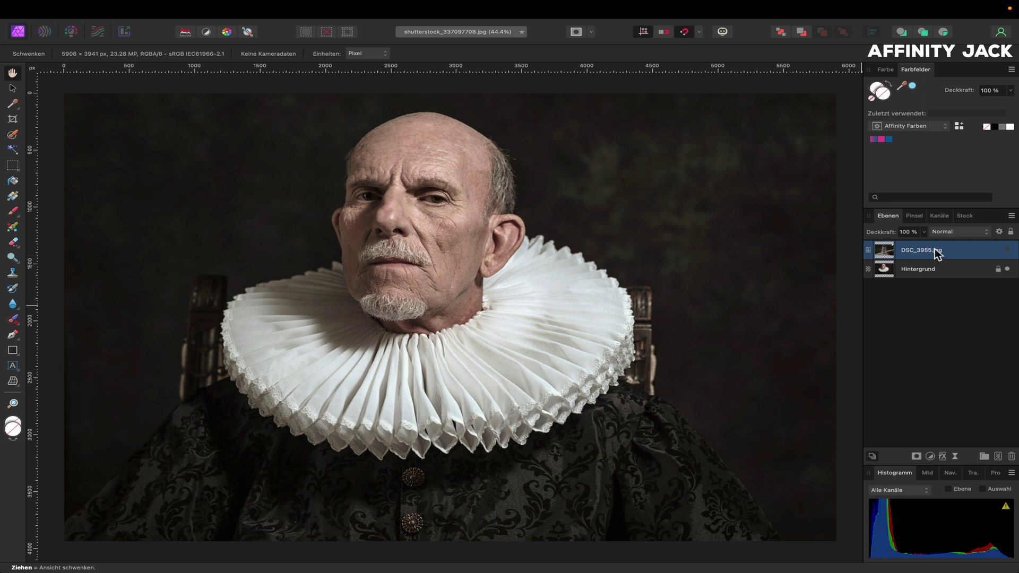
Step: Toggle the DSC_3955.jpg monkey layer on and off to compare both photos, leaving it visible
left_click(1007, 250)
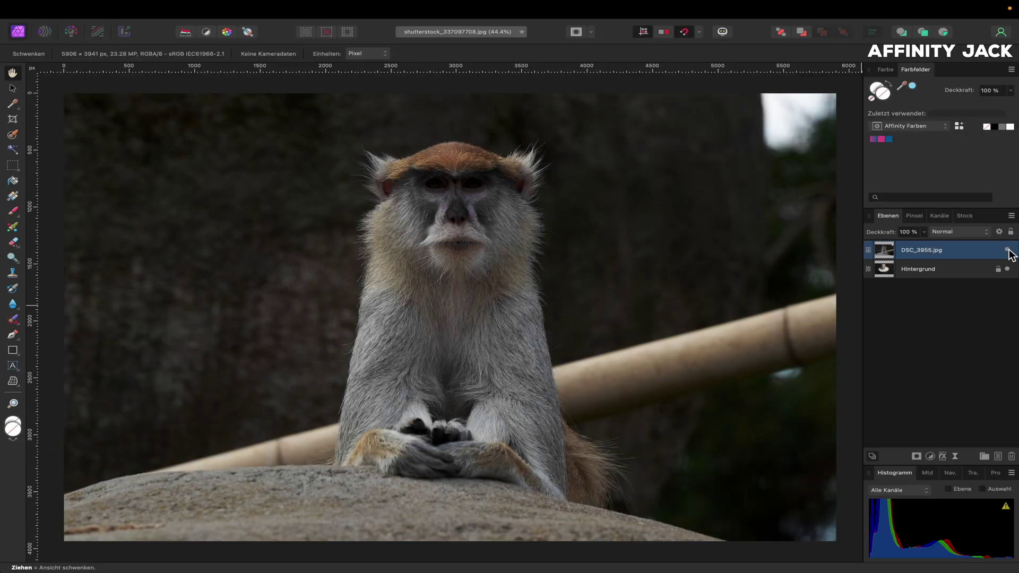
left_click(1008, 250)
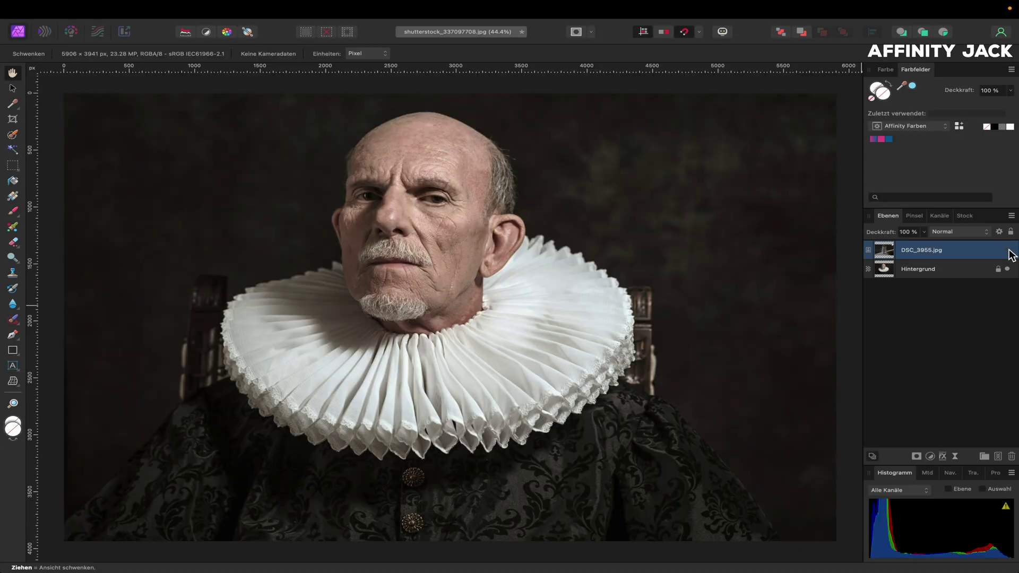
left_click(1008, 250)
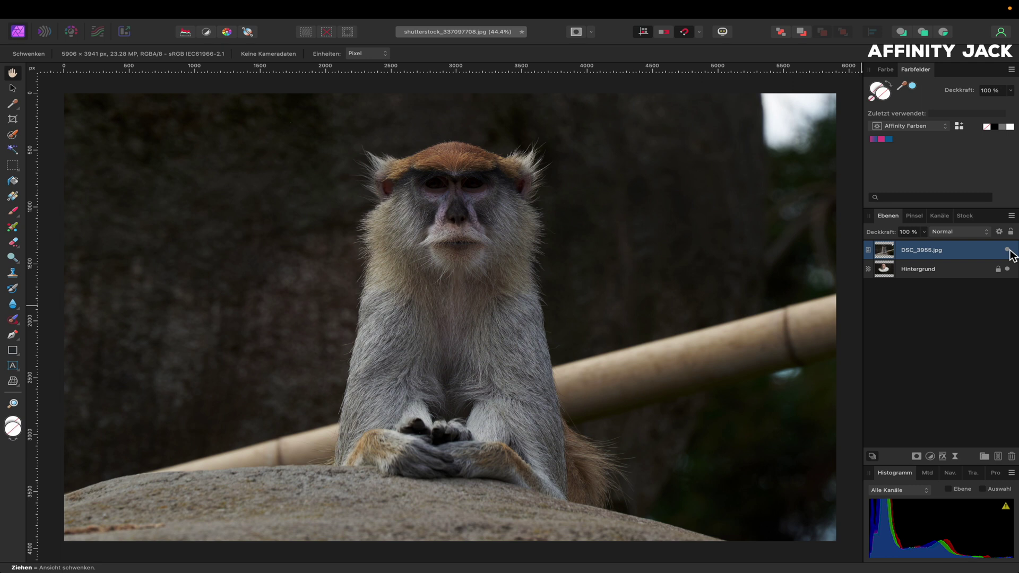
left_click(1007, 249)
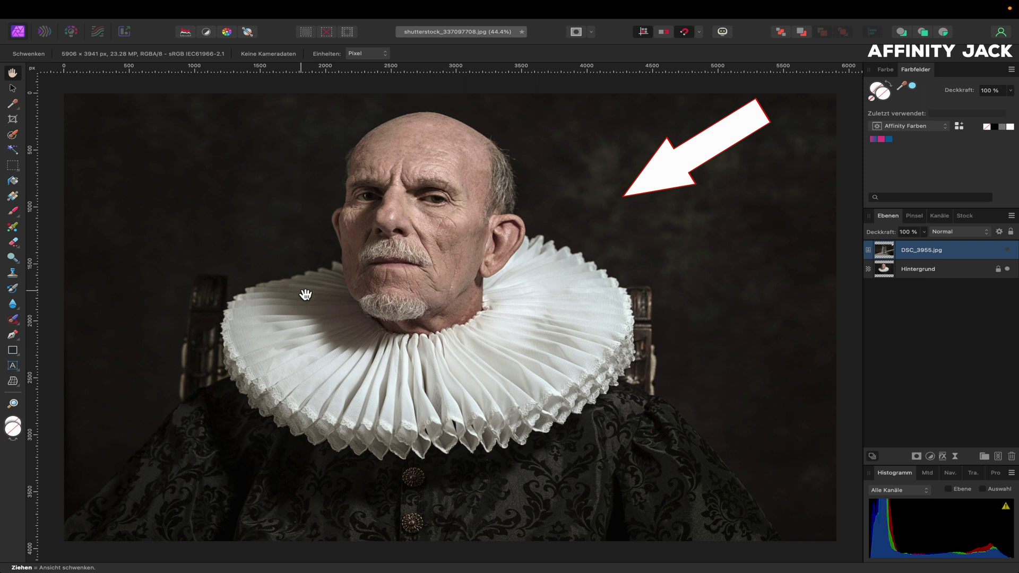
left_click(1007, 250)
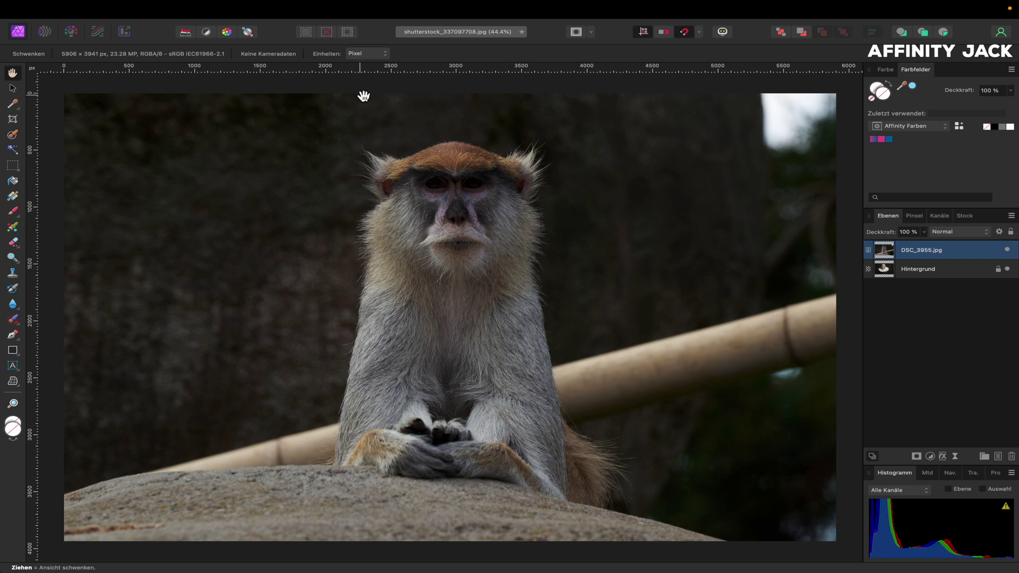
left_click(356, 9)
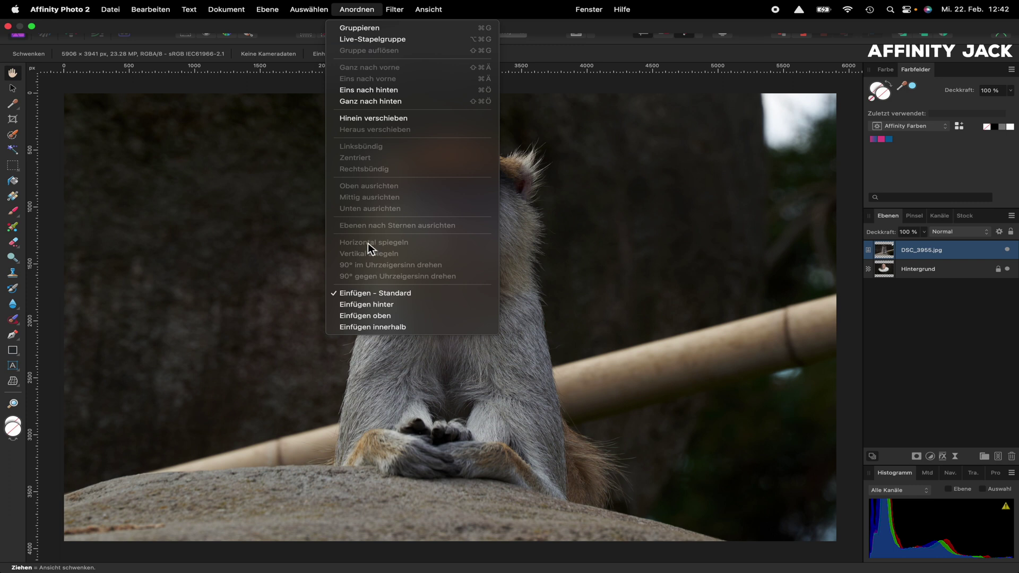
Step: With the Move tool active, flip the monkey photo horizontally
left_click(370, 9)
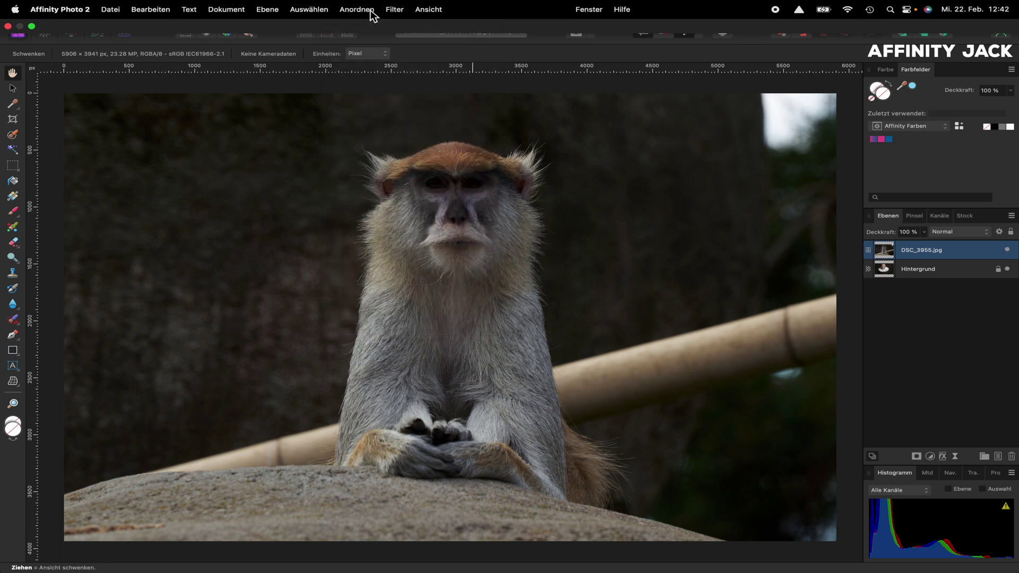
left_click(12, 93)
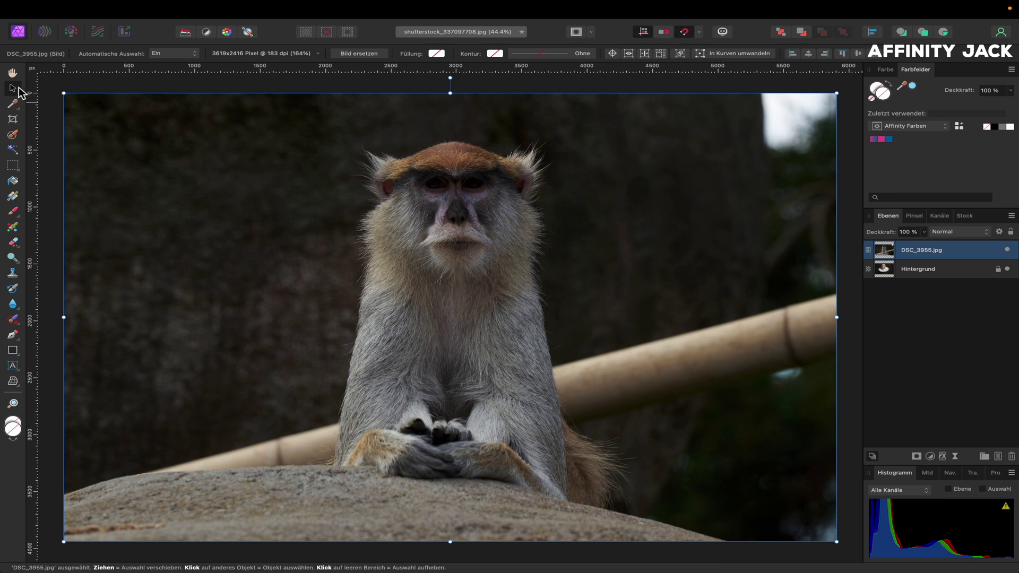
left_click(365, 9)
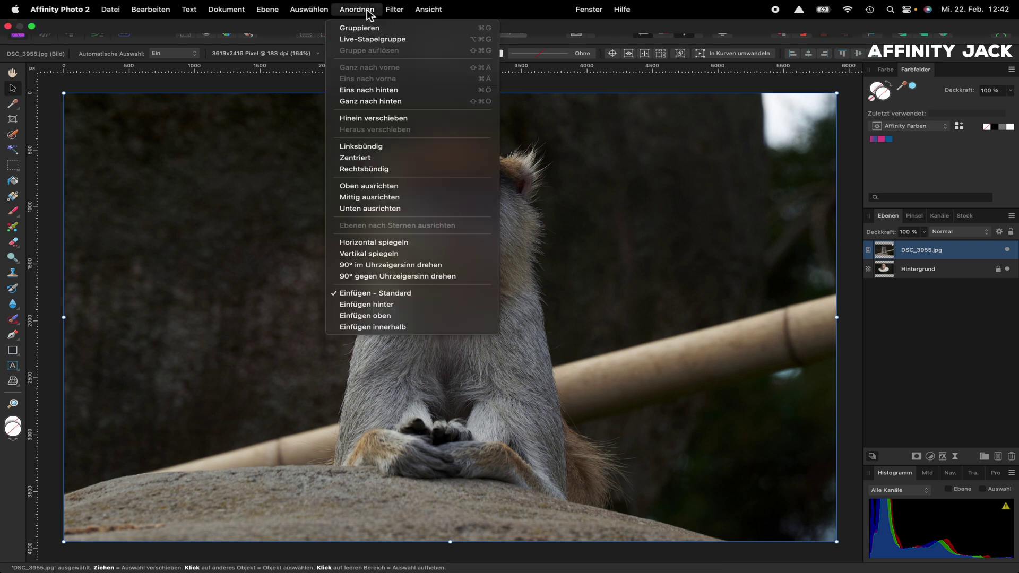
left_click(384, 244)
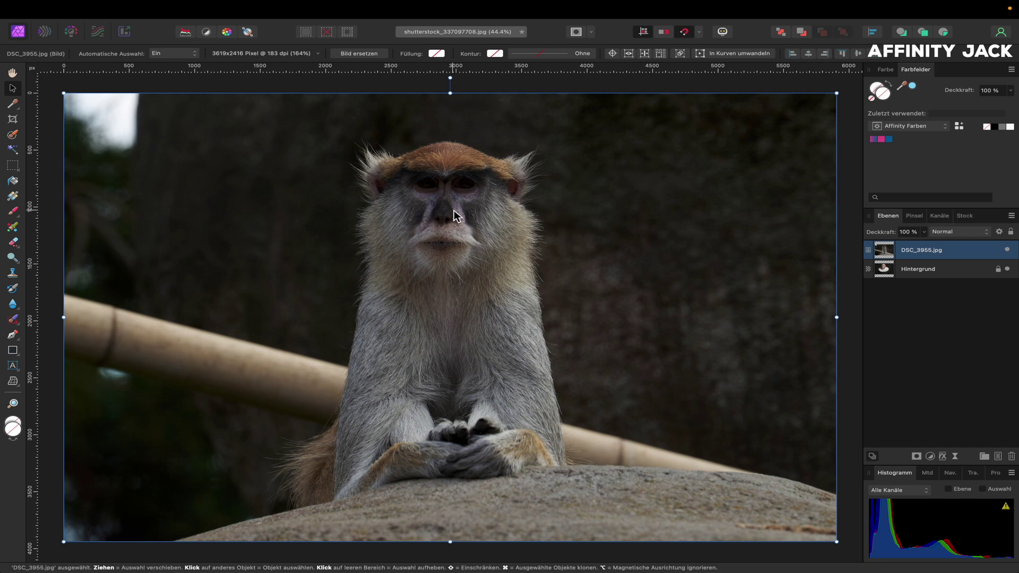
Step: Drop the monkey layer to about 65% opacity, then enlarge it from centre and centre it
left_click(925, 232)
left_click_drag(924, 242, 885, 243)
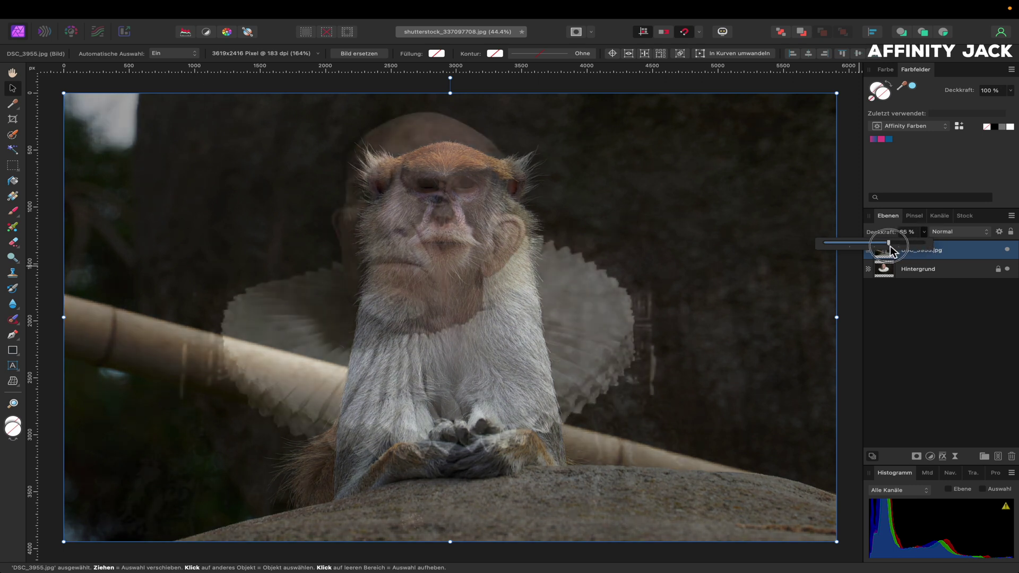
left_click_drag(886, 246, 892, 249)
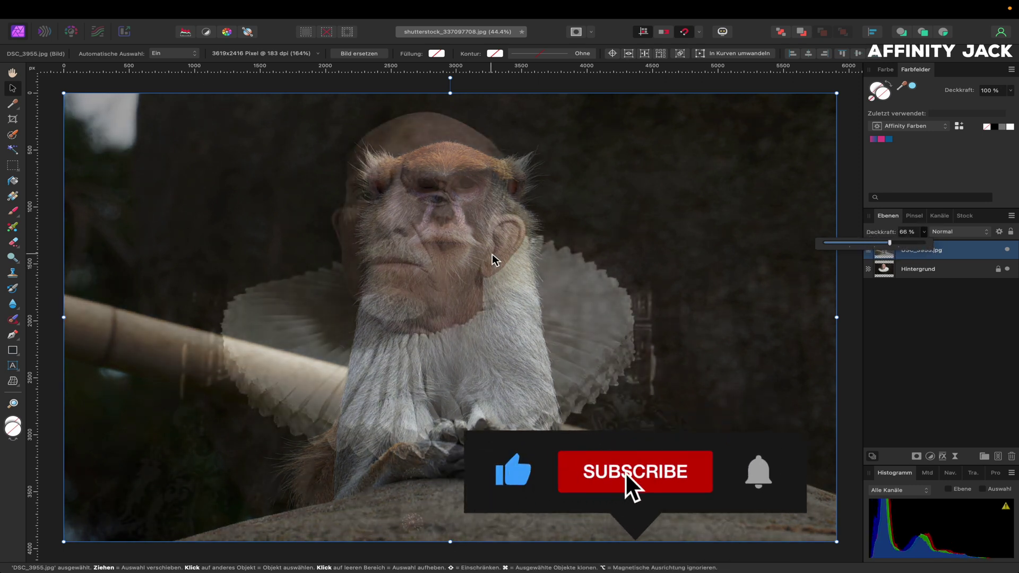
scroll(493, 259, "down", 2)
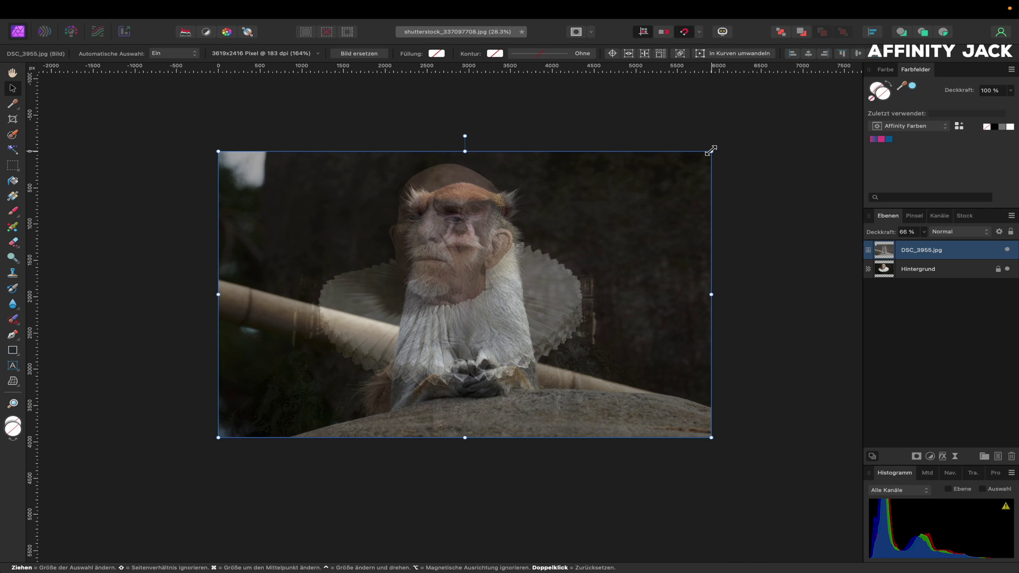
left_click_drag(711, 150, 773, 136)
left_click_drag(525, 205, 512, 210)
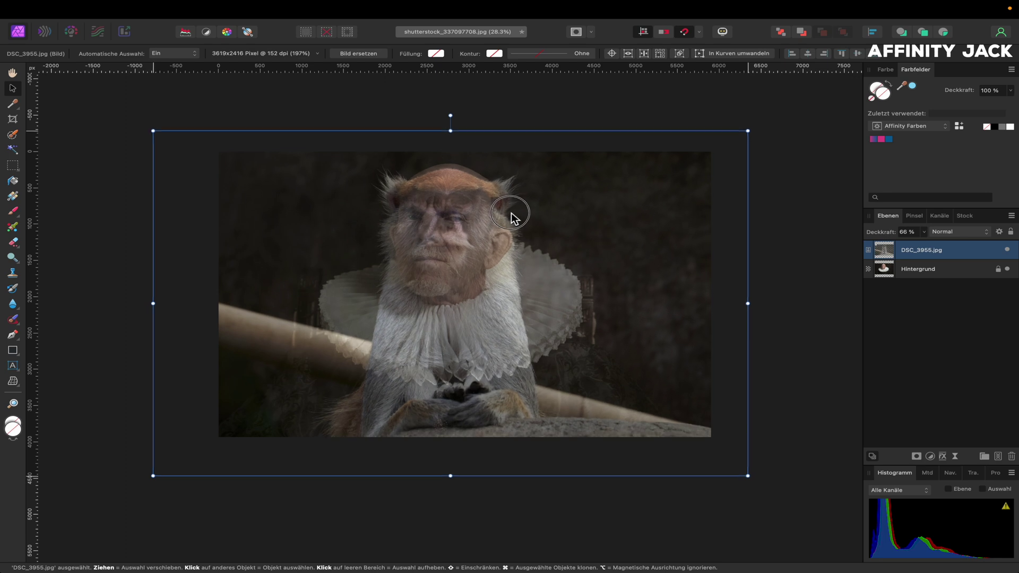
left_click_drag(513, 210, 511, 208)
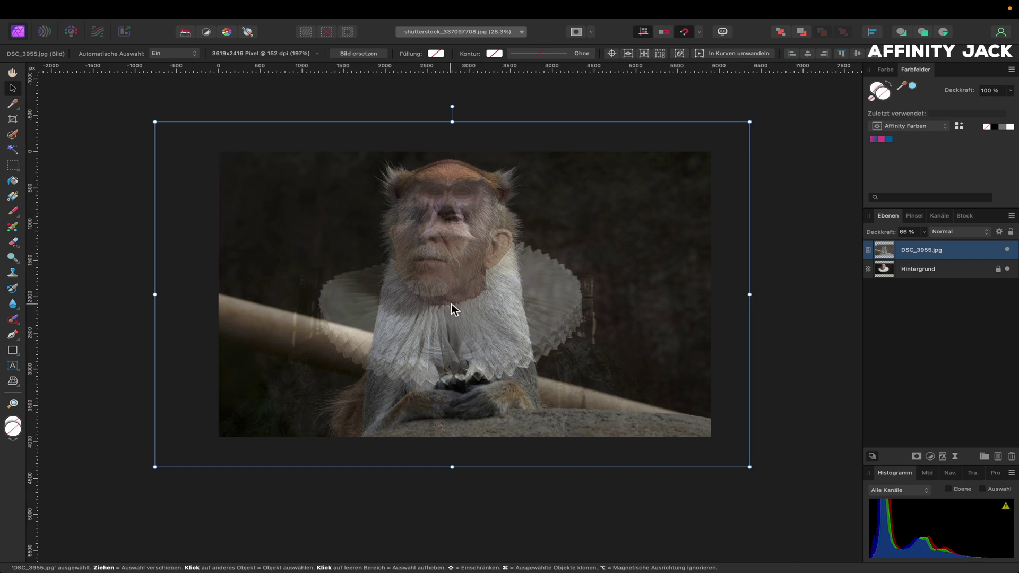
Step: Scale the monkey photo to 238% over the man's head and restore 100% opacity
left_click(924, 233)
left_click_drag(924, 242, 935, 242)
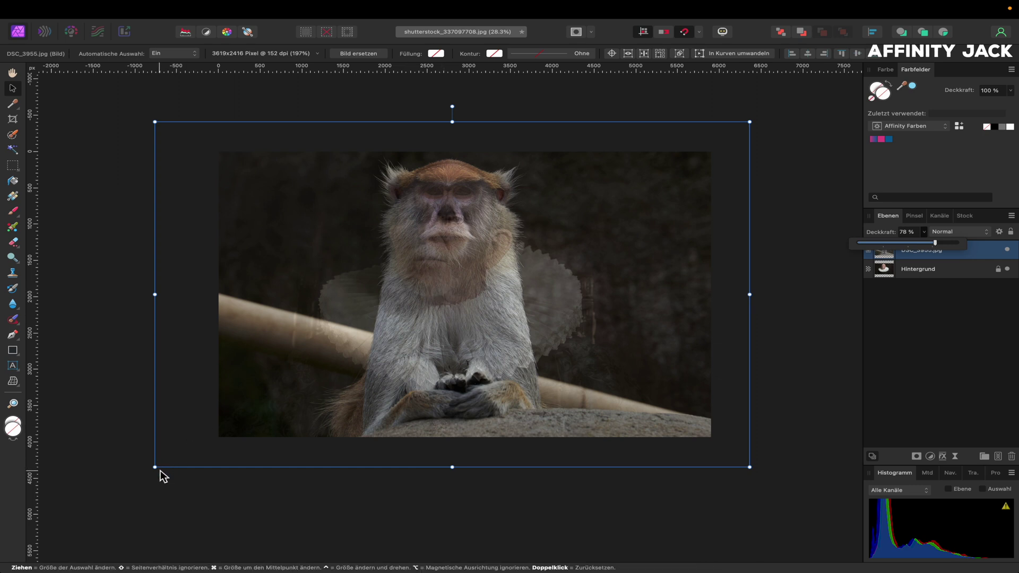
left_click_drag(155, 467, 122, 486)
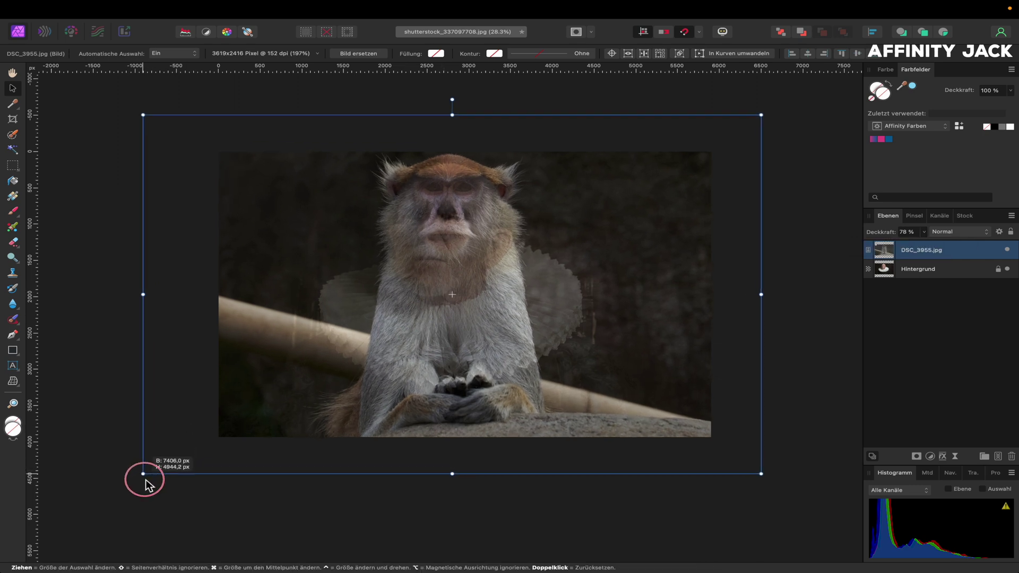
left_click_drag(415, 291, 415, 308)
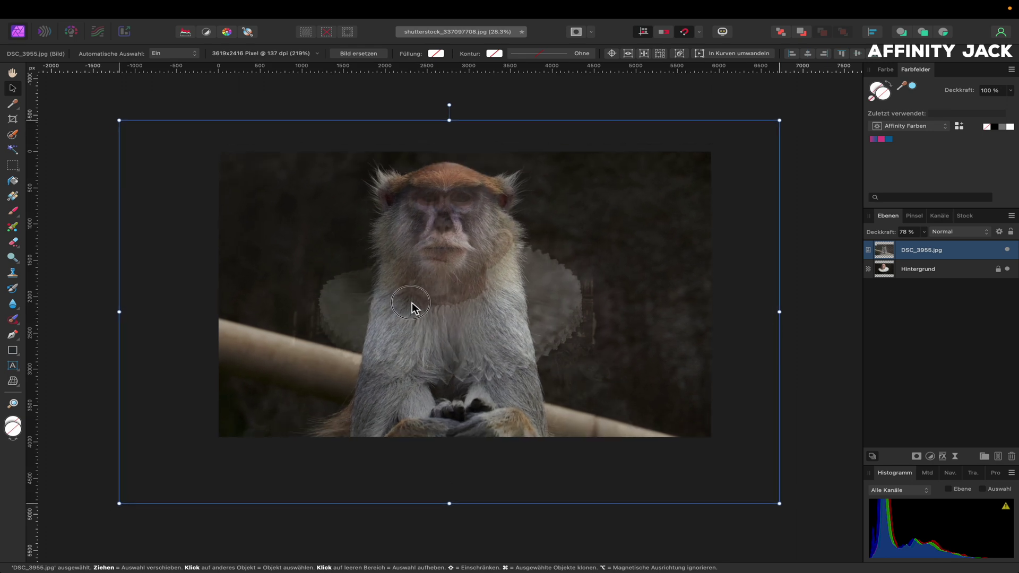
left_click_drag(122, 504, 95, 529)
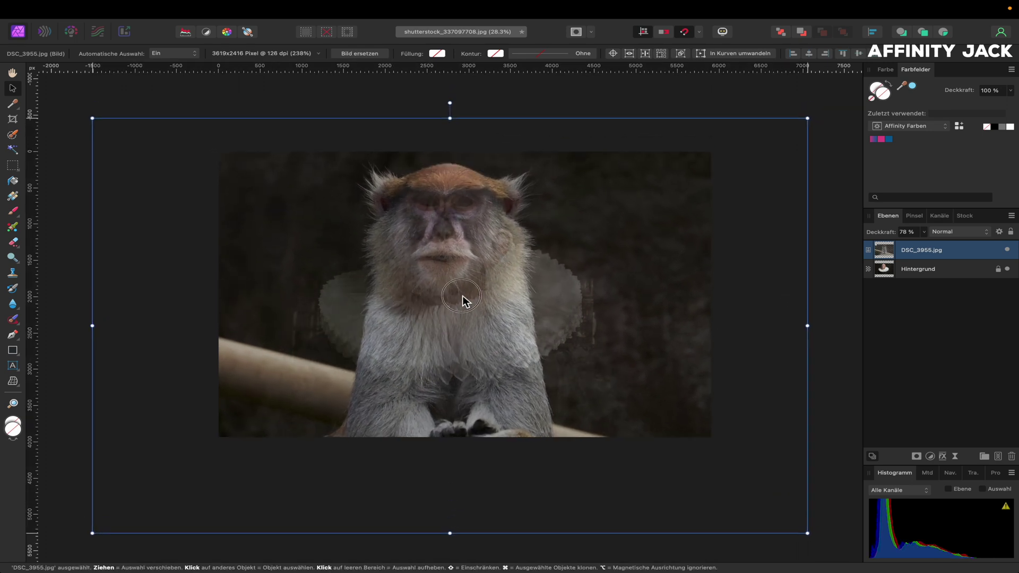
left_click(923, 232)
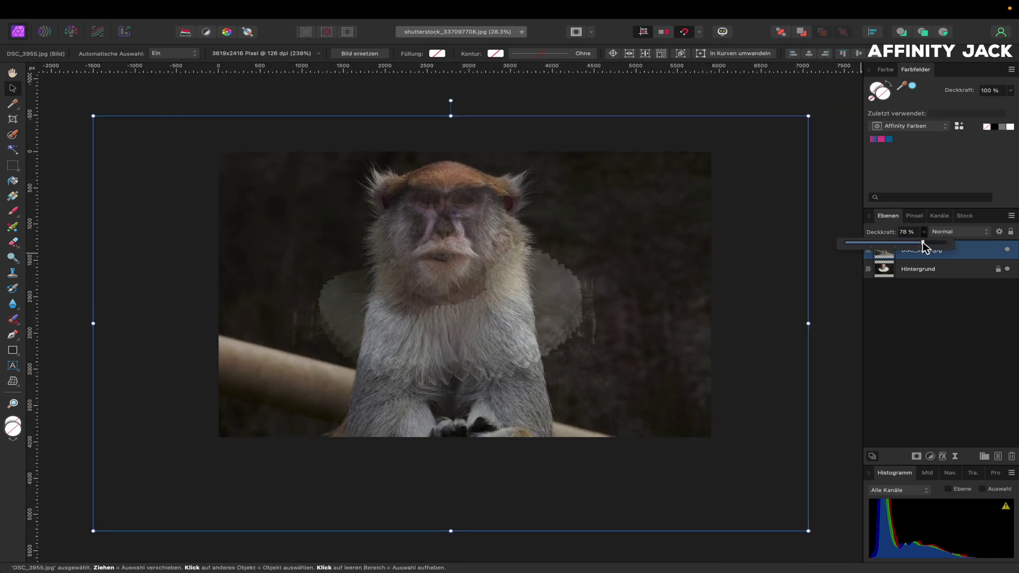
left_click_drag(922, 243, 944, 243)
left_click(905, 305)
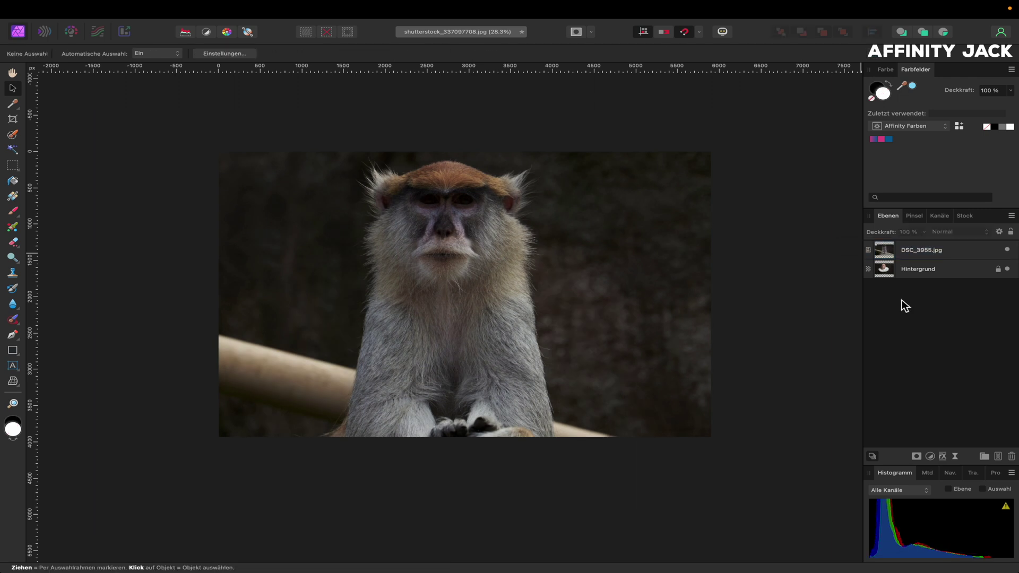
key("super+0")
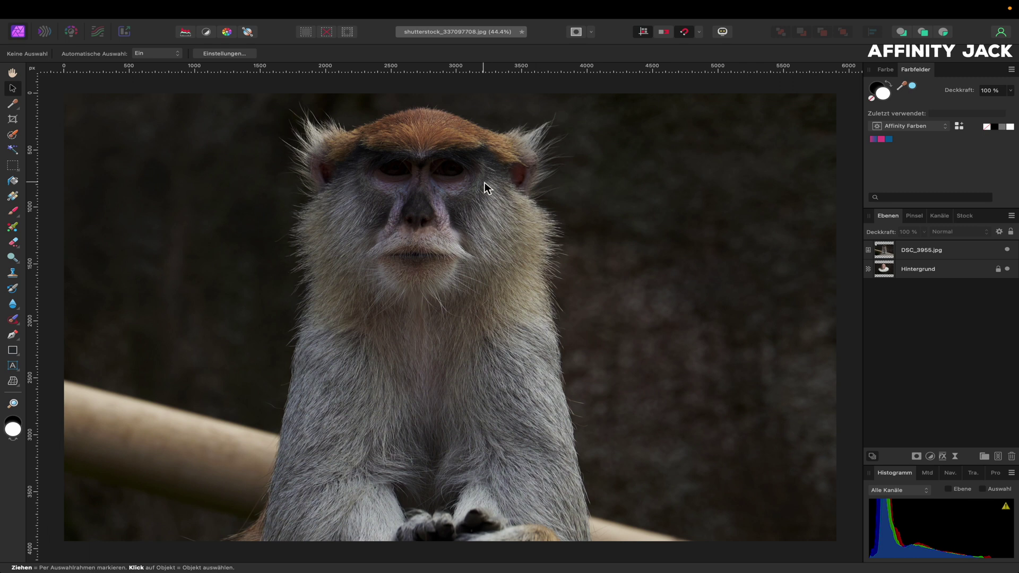
Step: Paint a selection over the monkey's forehead, neck and right ear with the Selection Brush
left_click(478, 338)
key("h")
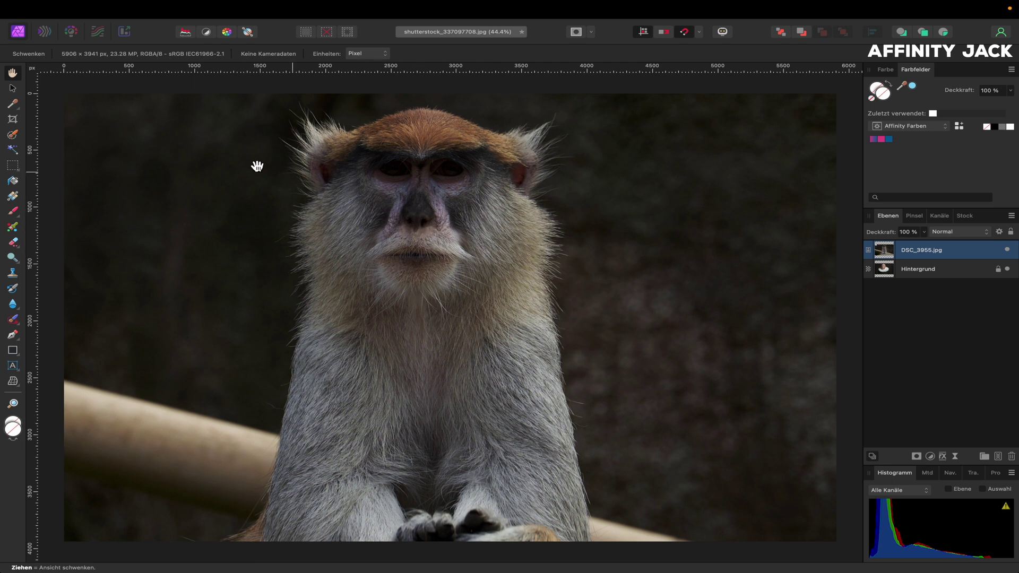
left_click(13, 134)
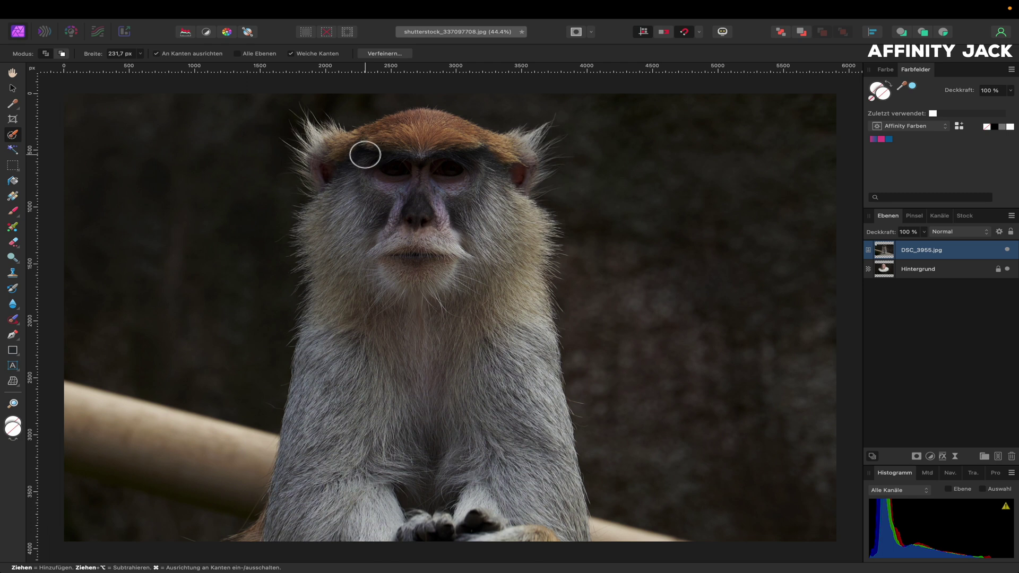
mouse_move(365, 154)
left_mouse_down()
mouse_move(414, 141)
mouse_move(470, 171)
mouse_move(511, 301)
mouse_move(461, 346)
mouse_move(386, 356)
mouse_move(341, 348)
mouse_move(342, 204)
left_mouse_up()
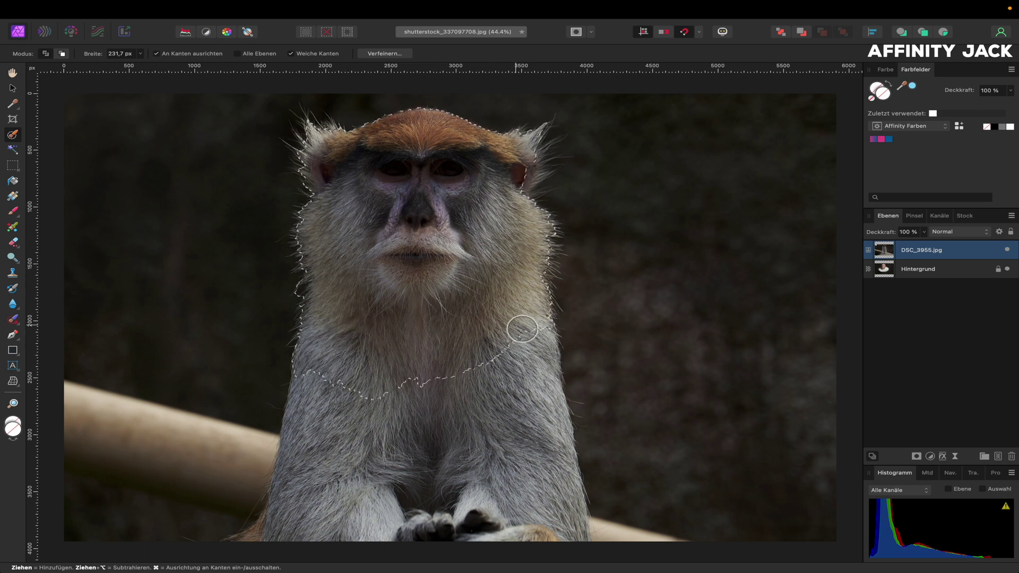
mouse_move(523, 330)
left_mouse_down()
mouse_move(522, 359)
mouse_move(421, 370)
mouse_move(419, 393)
mouse_move(395, 388)
left_mouse_up()
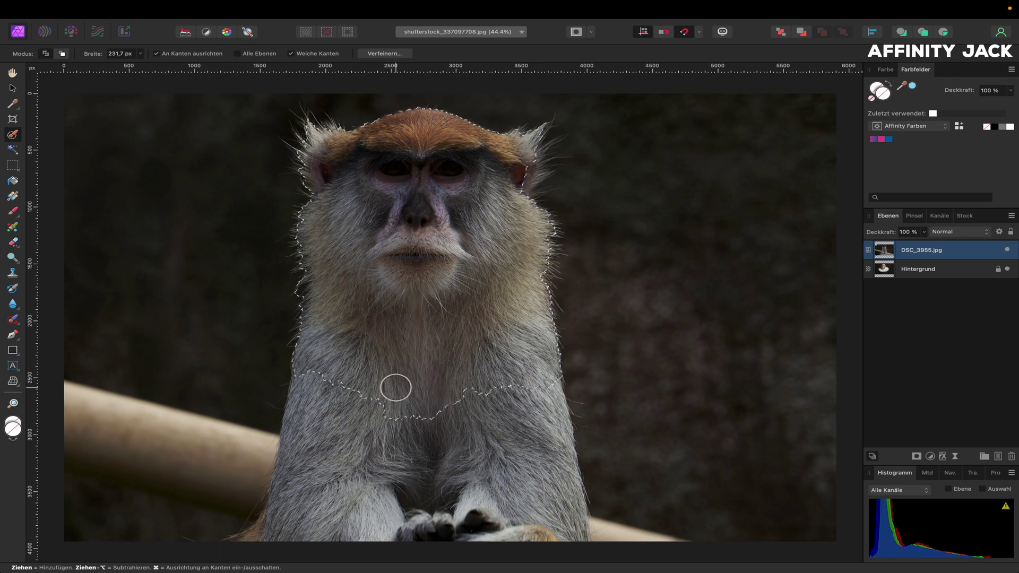
left_click_drag(517, 170, 521, 172)
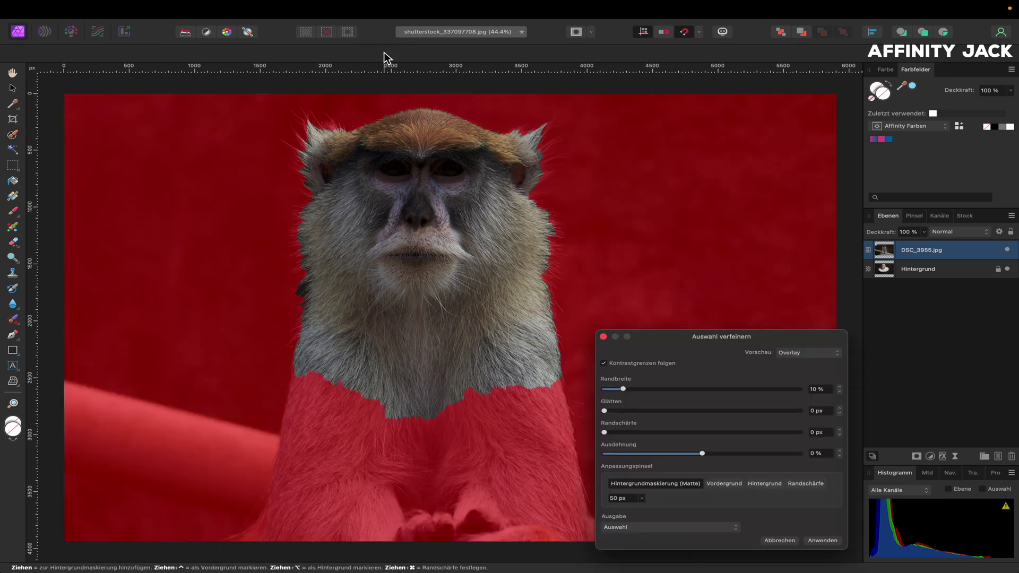
left_click(383, 53)
Step: Refine the neck edge and output the selection as a New Layer with Mask
mouse_move(302, 353)
left_mouse_down()
mouse_move(311, 191)
mouse_move(292, 153)
mouse_move(310, 109)
mouse_move(334, 132)
mouse_move(314, 146)
mouse_move(375, 107)
mouse_move(428, 100)
mouse_move(525, 132)
mouse_move(562, 120)
mouse_move(546, 182)
mouse_move(562, 228)
mouse_move(561, 344)
left_mouse_up()
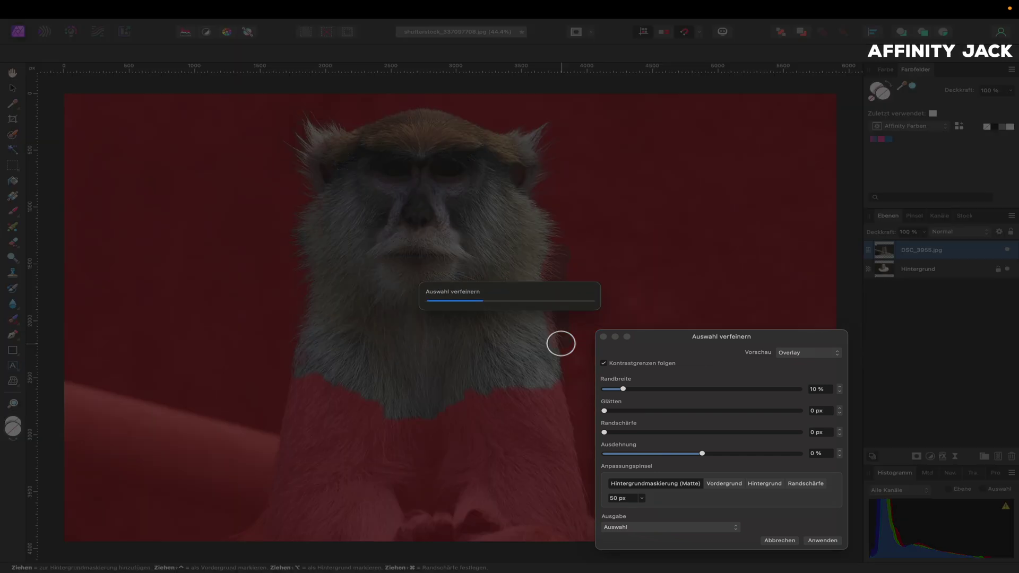
left_click(735, 531)
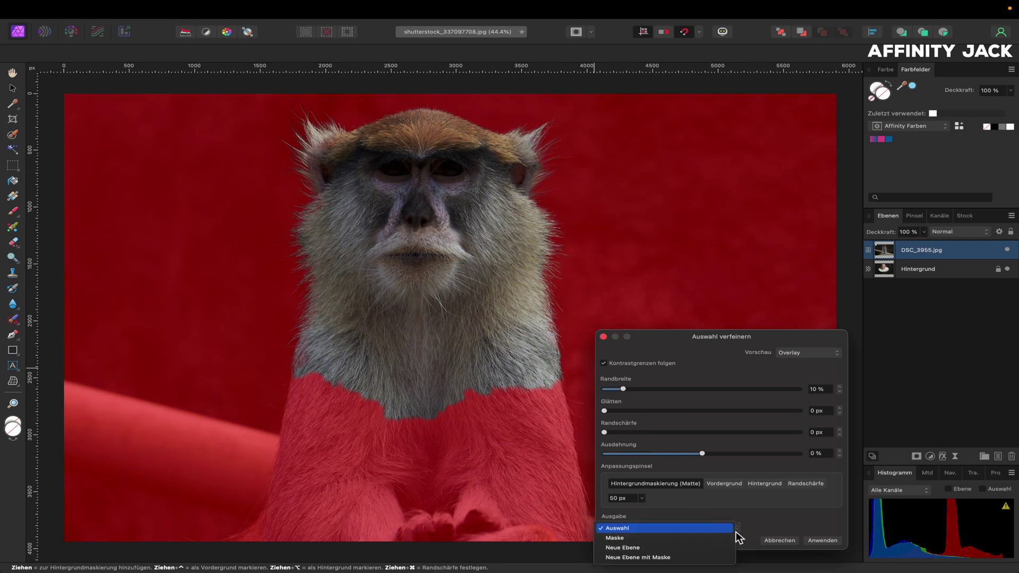
left_click(705, 555)
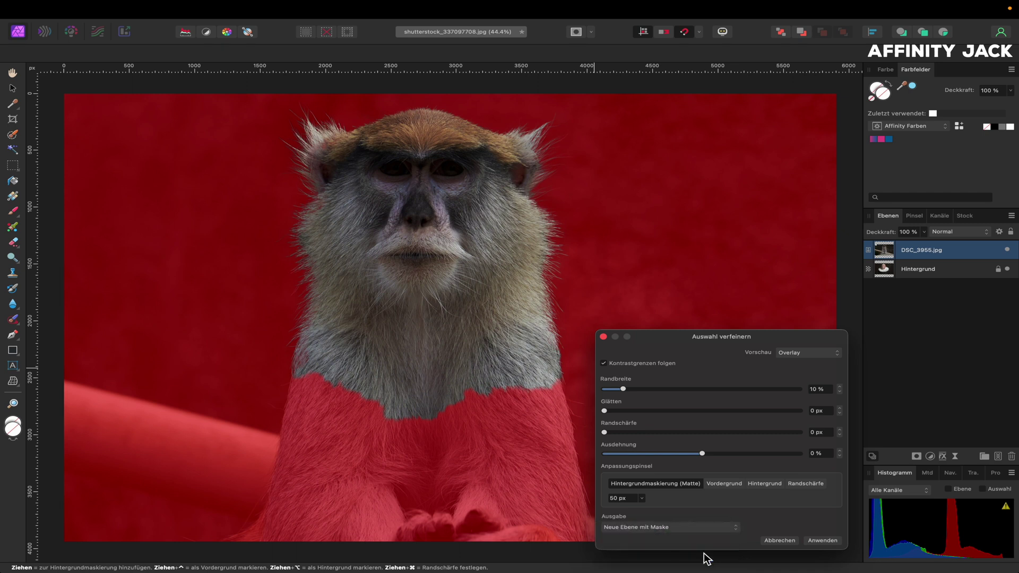
left_click(822, 542)
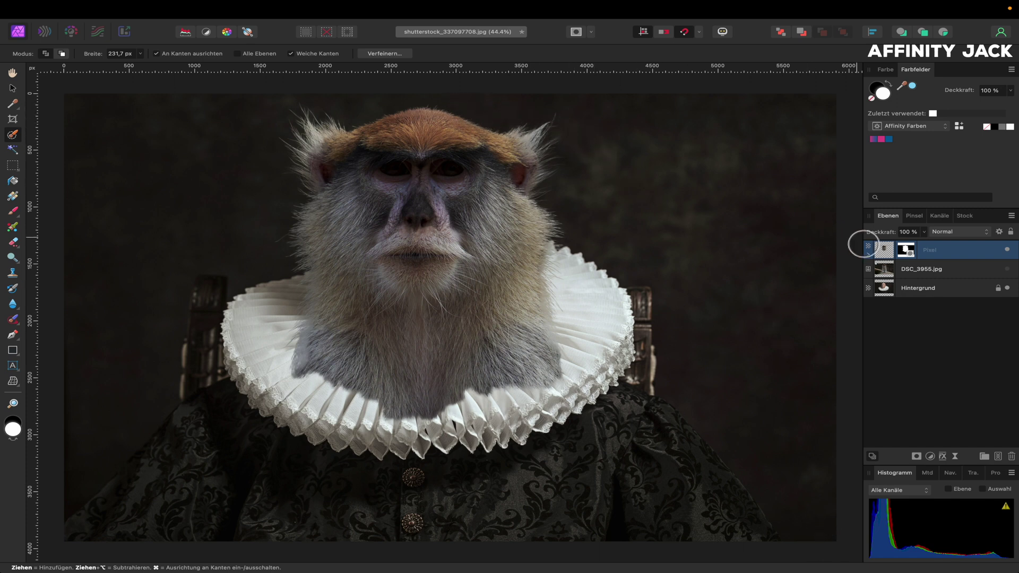
Step: Select the monkey layer's mask and lower the layer opacity to about 78%
left_click(869, 254)
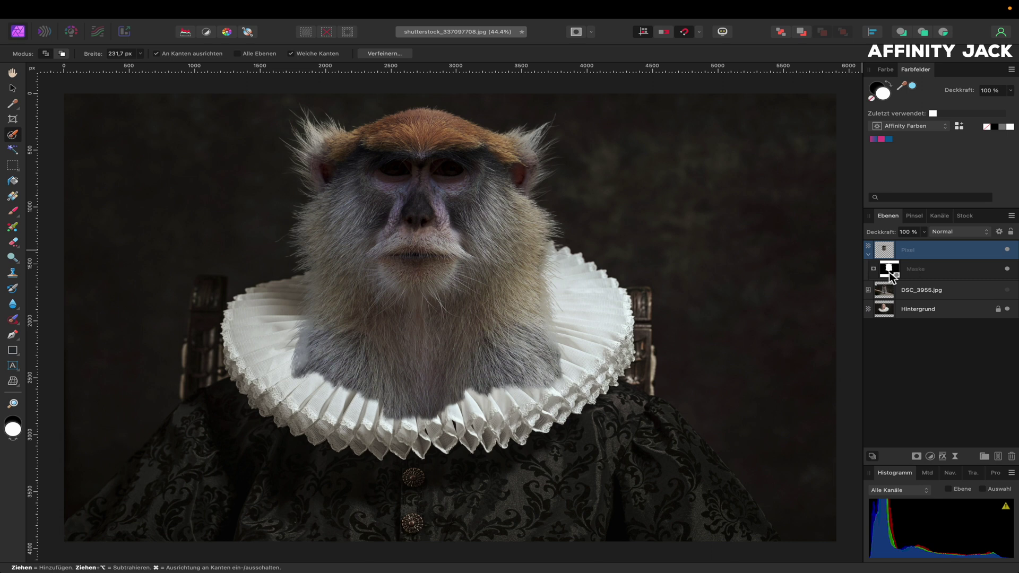
left_click(889, 270)
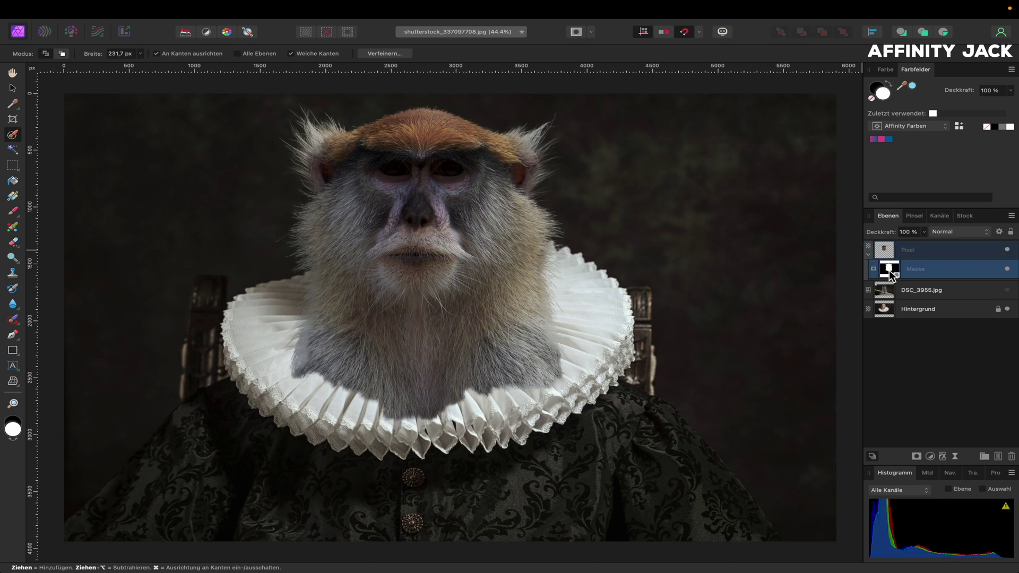
left_click(889, 270, "alt")
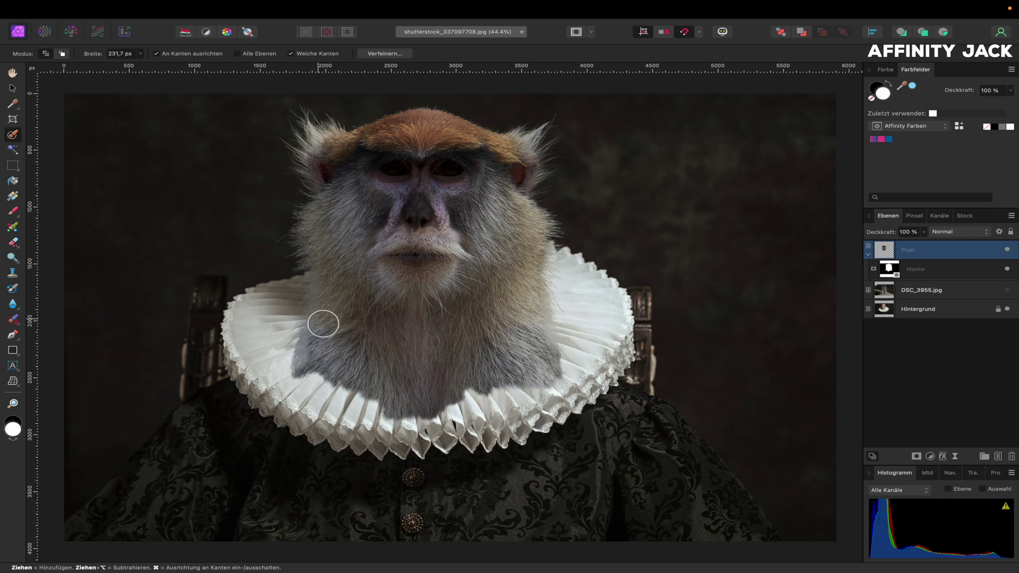
left_click(923, 234)
left_click_drag(925, 243, 903, 246)
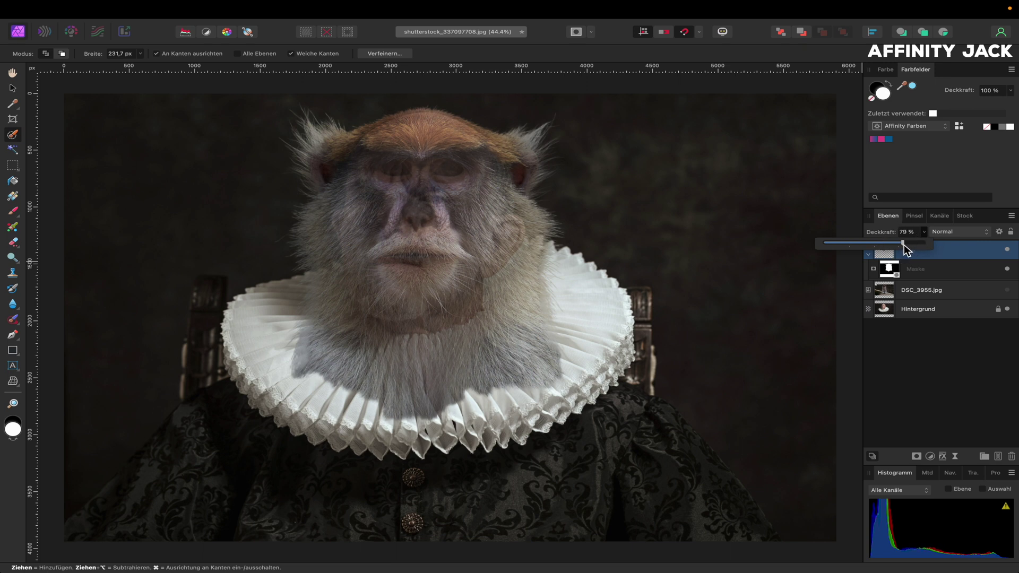
Step: Paint black on the mask to hide the lower fur over the ruff, then restore 100% opacity
left_click(896, 277)
key("b")
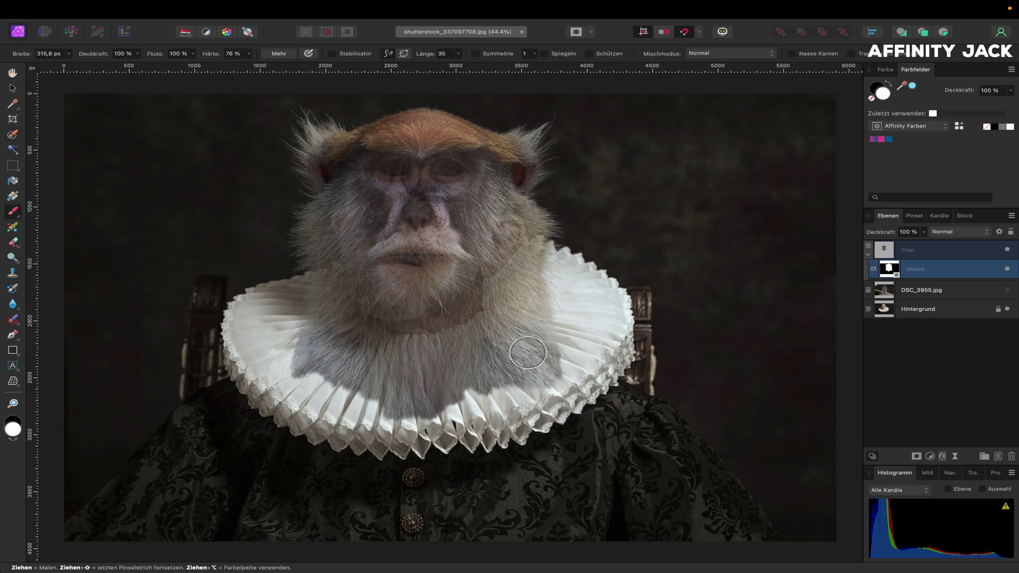
key("x")
mouse_move(503, 351)
left_mouse_down()
mouse_move(337, 359)
mouse_move(349, 374)
mouse_move(481, 352)
mouse_move(509, 371)
mouse_move(539, 353)
mouse_move(560, 238)
mouse_move(551, 223)
mouse_move(562, 310)
mouse_move(562, 289)
left_mouse_up()
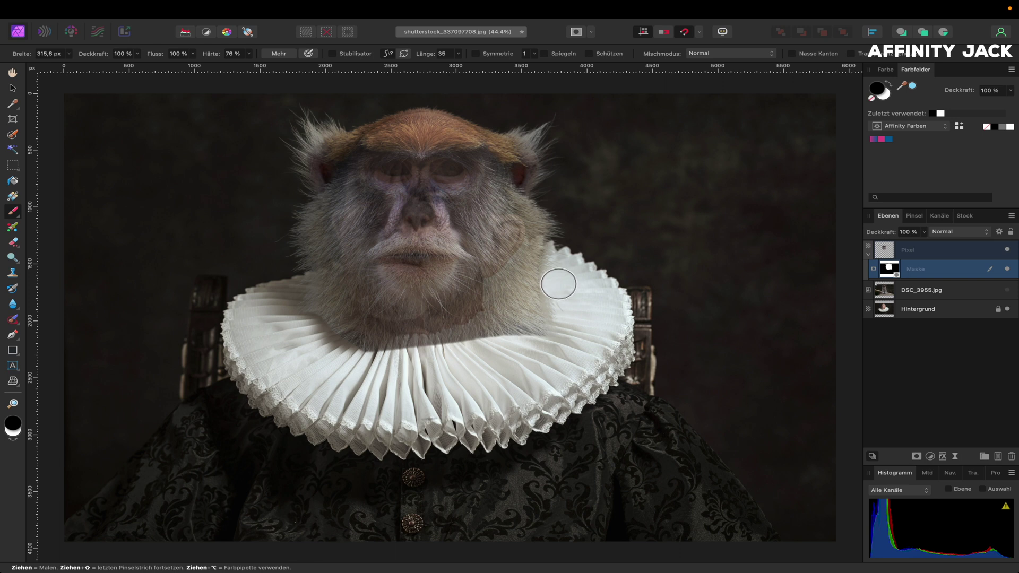
mouse_move(556, 281)
left_mouse_down()
mouse_move(514, 320)
mouse_move(549, 321)
mouse_move(422, 354)
mouse_move(359, 342)
mouse_move(308, 297)
left_mouse_up()
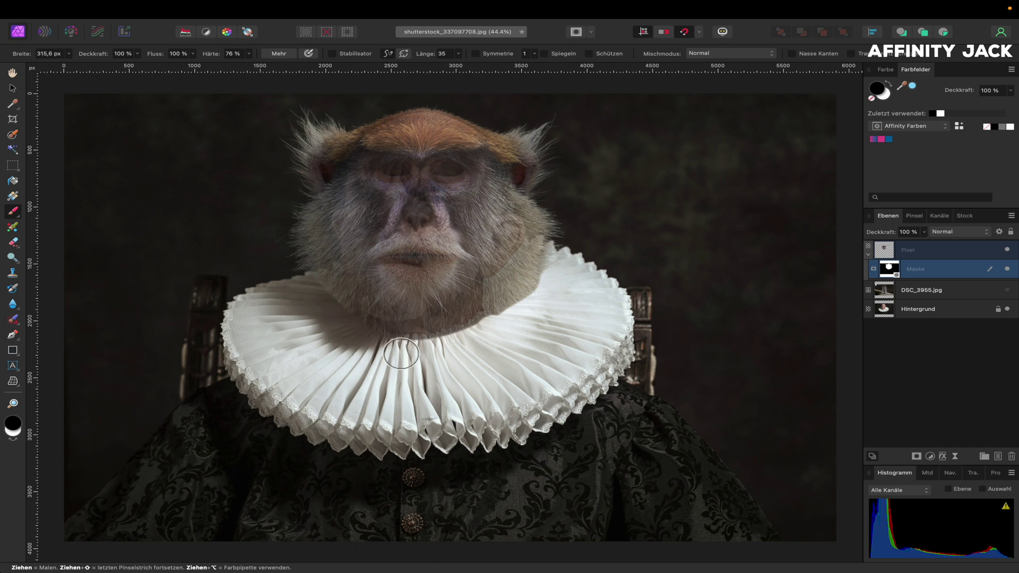
left_click_drag(495, 331, 557, 269)
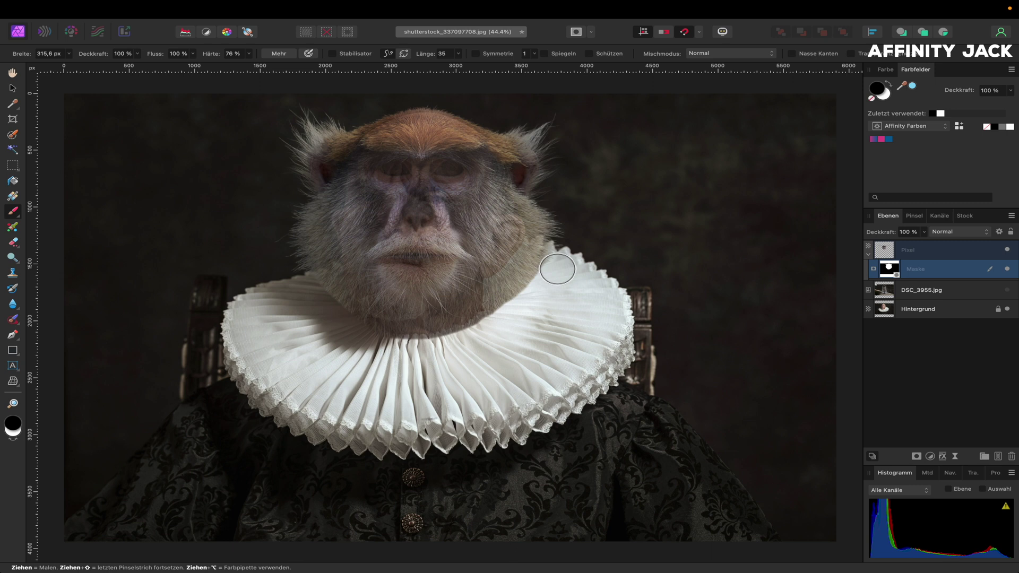
left_click(889, 250)
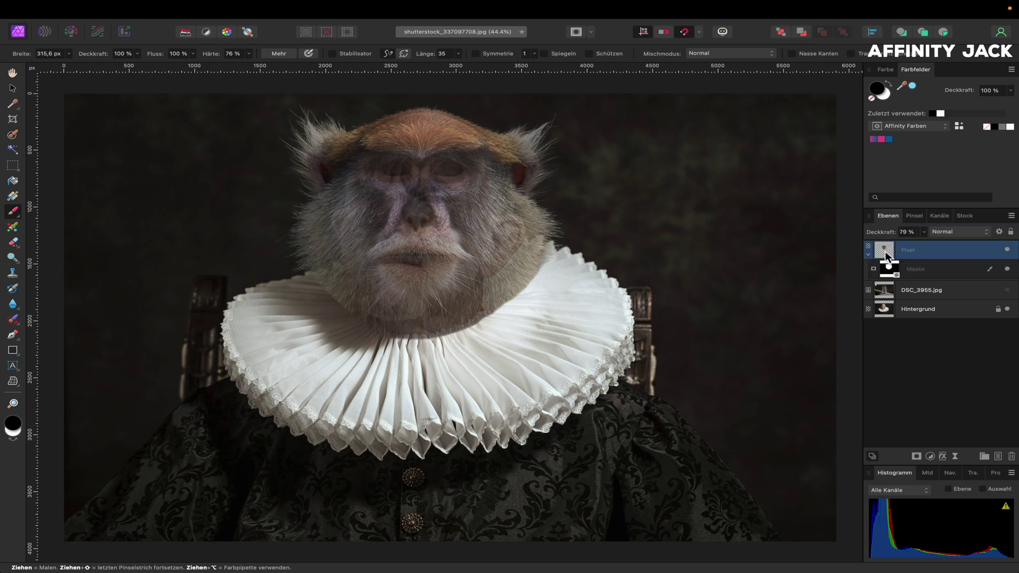
left_click(924, 232)
left_click_drag(914, 245, 968, 248)
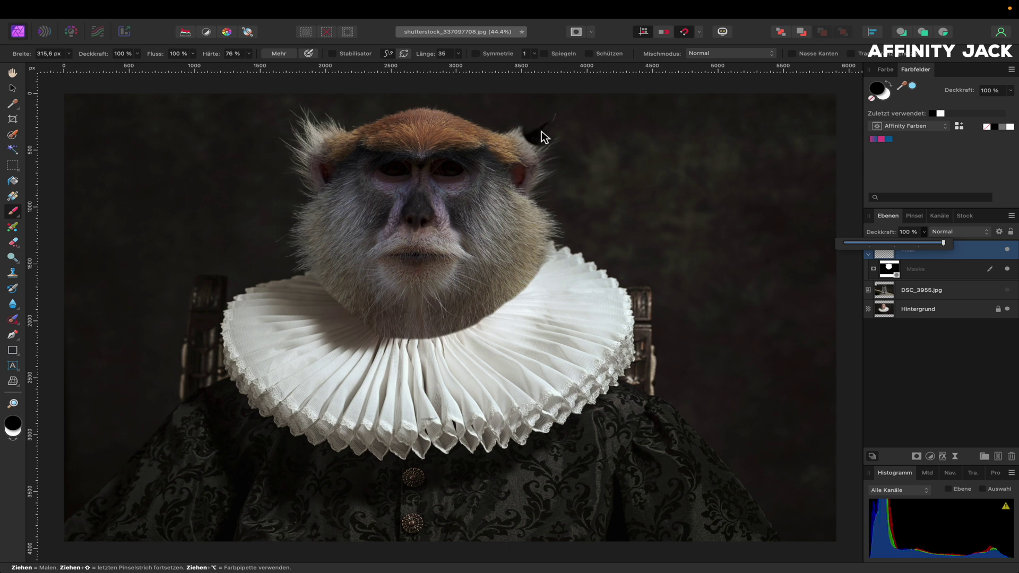
Step: Choose a grass-blade brush from the Grass Photoshop Brushes 1 category as the painting brush
left_click(15, 76)
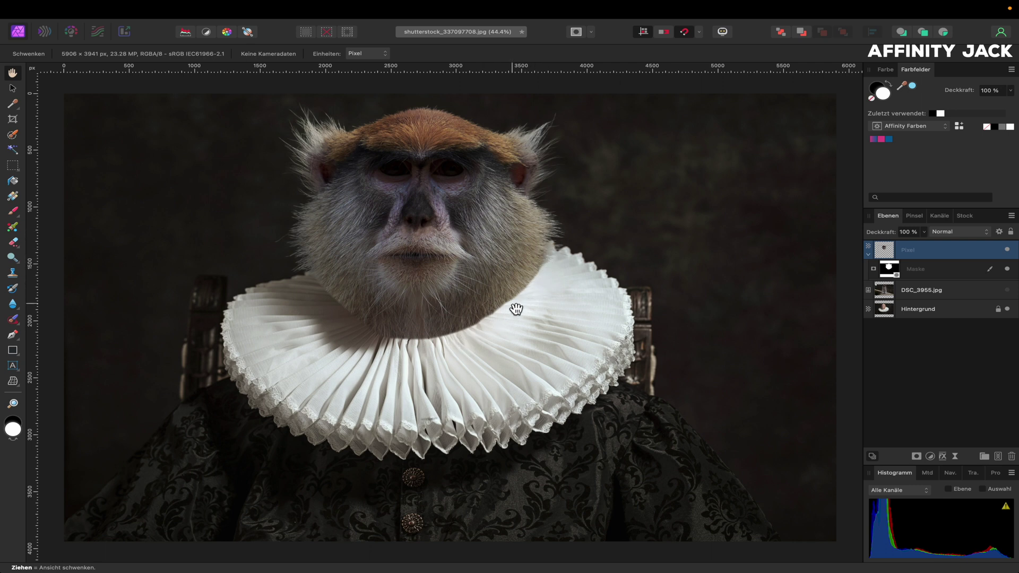
left_click(912, 219)
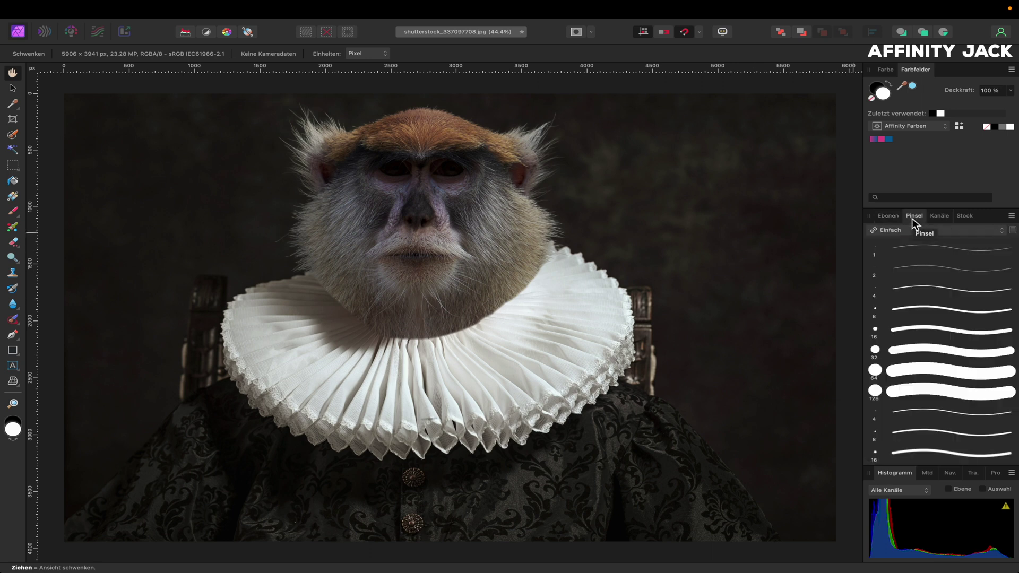
left_click(1001, 231)
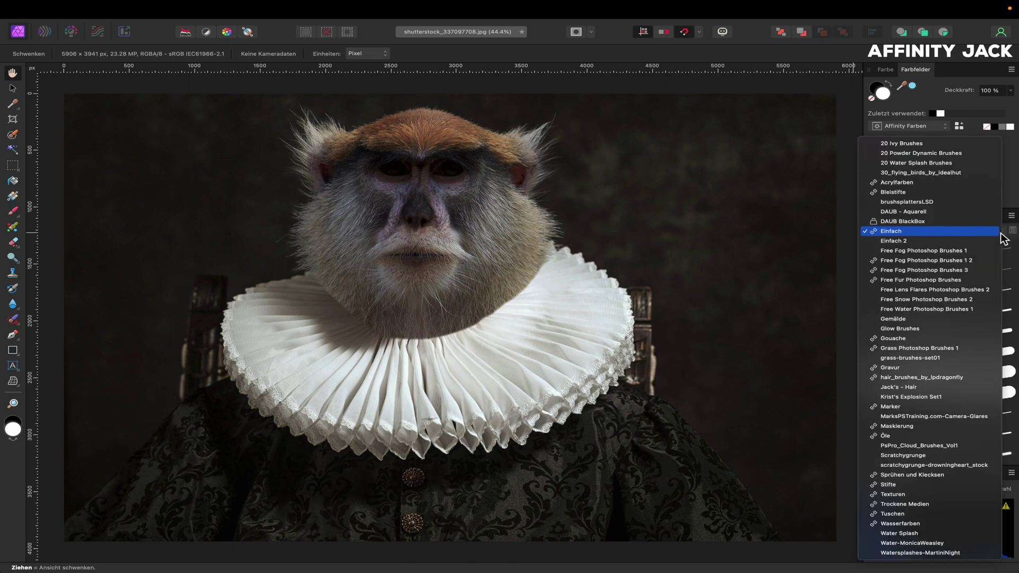
left_click(942, 349)
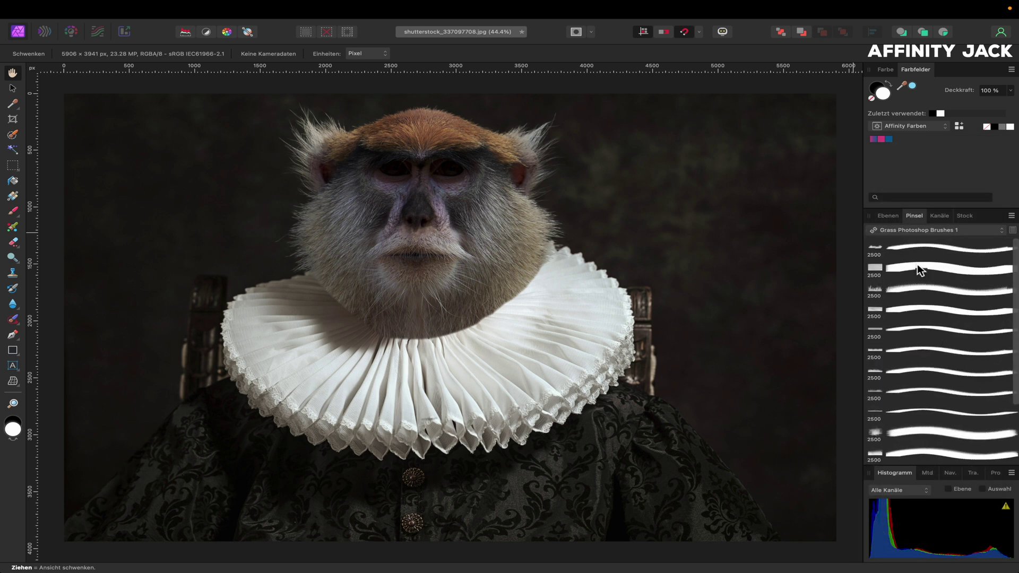
left_click(913, 390)
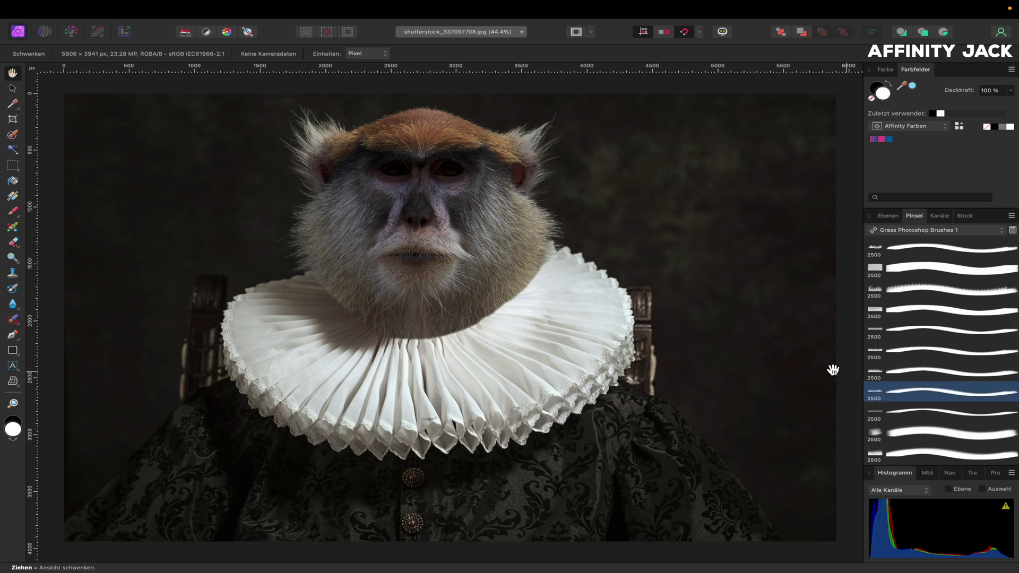
key("b")
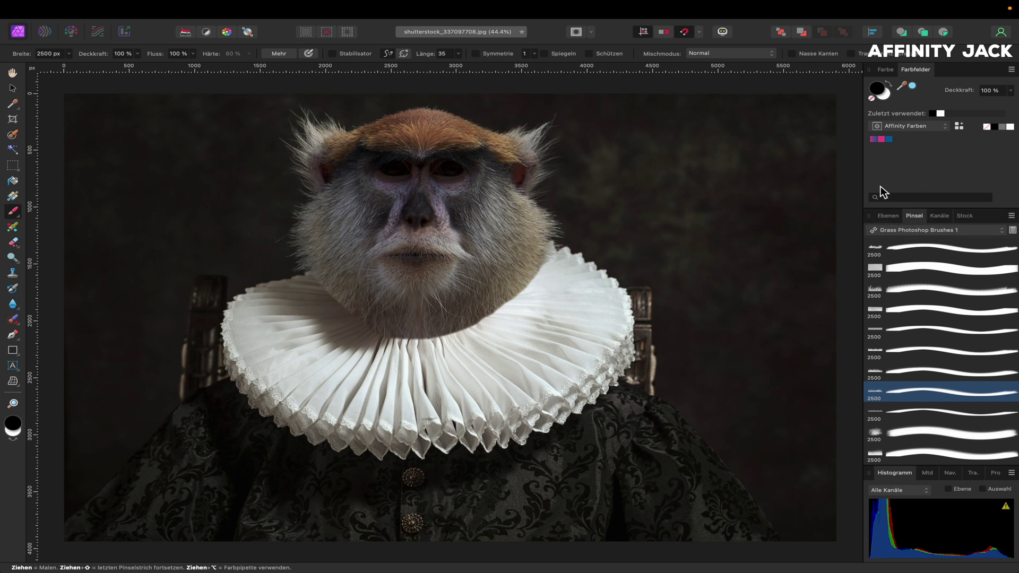
left_click(888, 216)
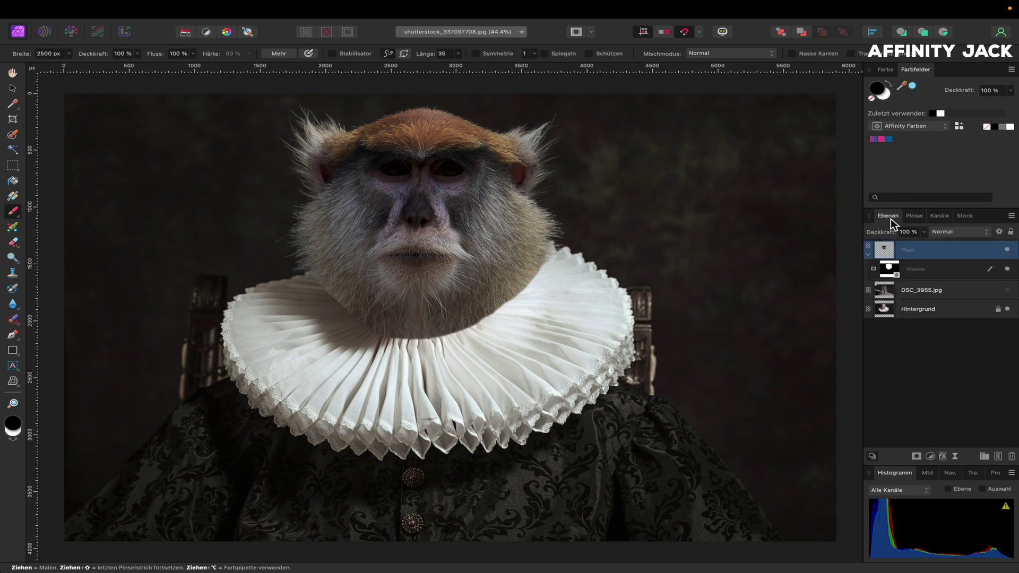
Step: Target the monkey's mask, shrink the grass brush to about 963 px and rotate it along the chin
left_click(893, 275)
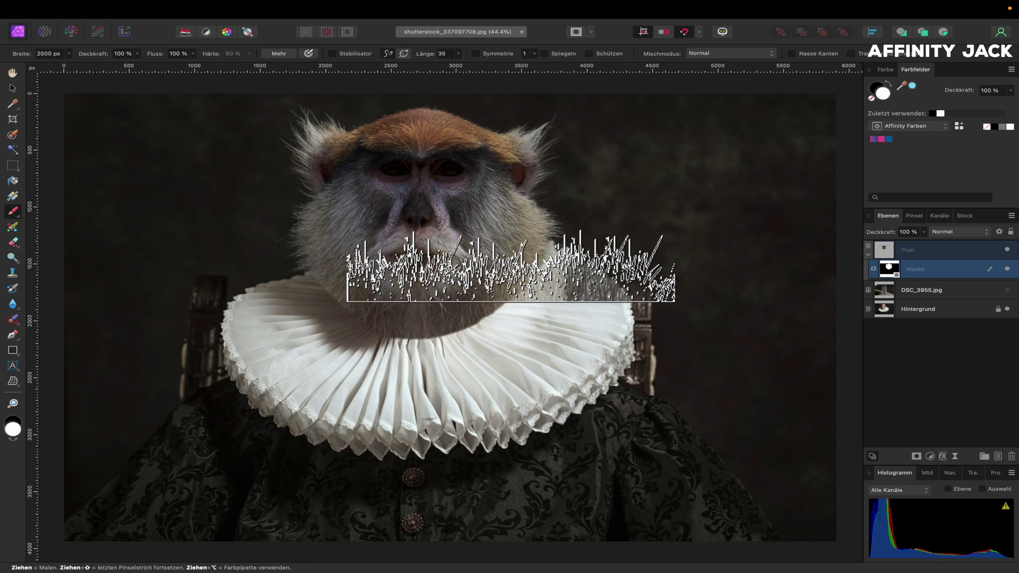
key("ctrl+alt")
left_click_drag(525, 260, 398, 282)
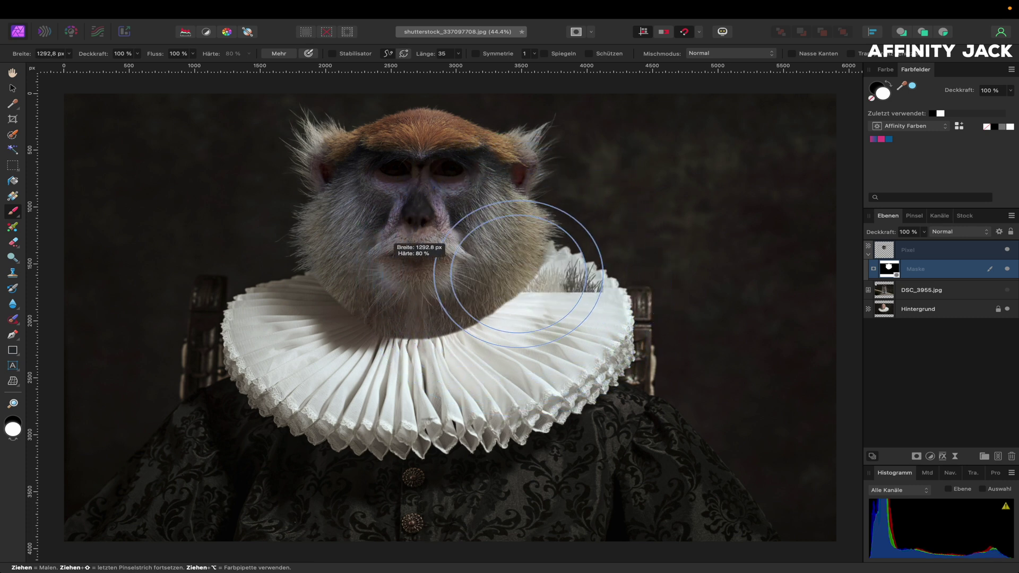
left_click_drag(398, 281, 313, 282)
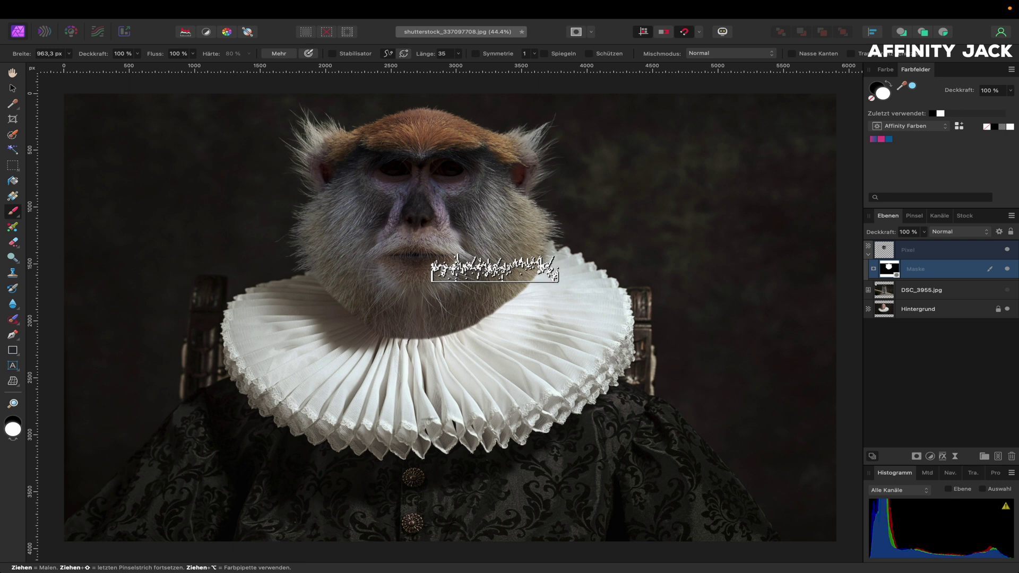
key("Right")
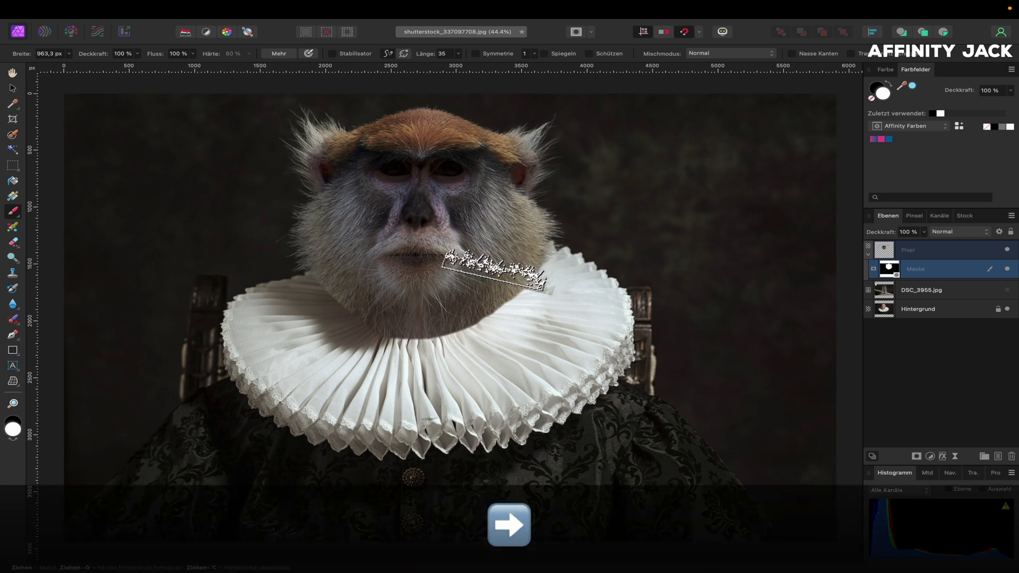
key("Right")
key("Right")
key("Right")
key("Right")
key("Right")
key("Right")
key("Right")
key("Right")
key("Right")
key("Right")
key("Right")
key("Right")
key("Right")
key("Right")
key("Right")
key("Right")
key("Right")
key("Right")
key("Right")
key("Right")
key("Right")
key("Right")
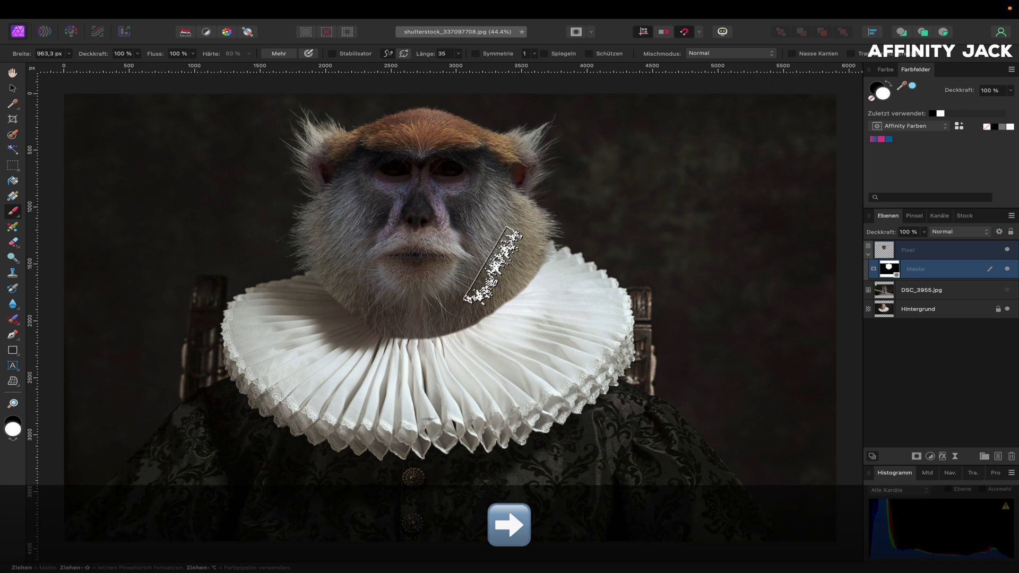
scroll(493, 266, "up", 5)
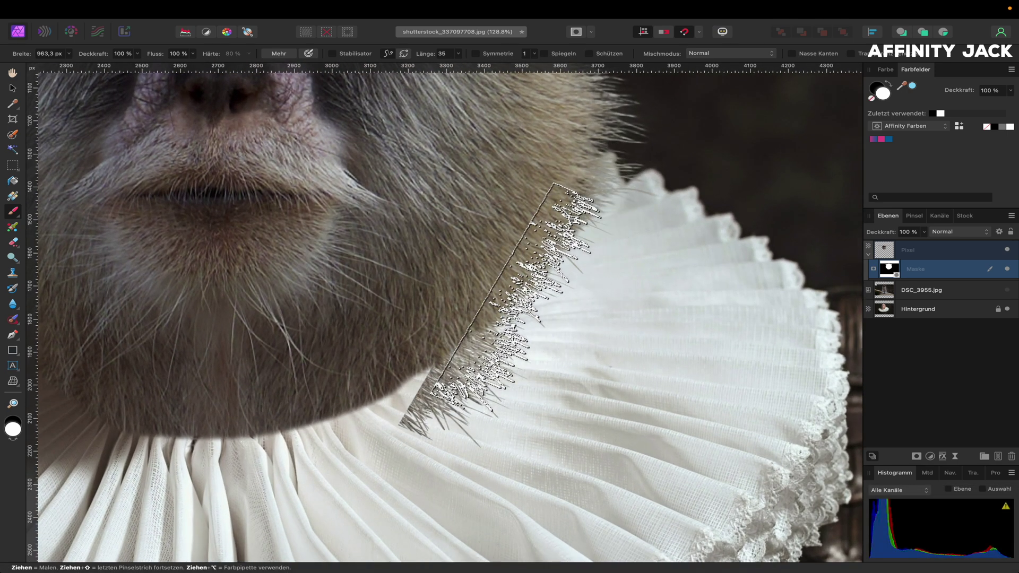
Step: Stamp fur strands onto the mask below the chin with the brush at about 717 px
left_click(497, 306)
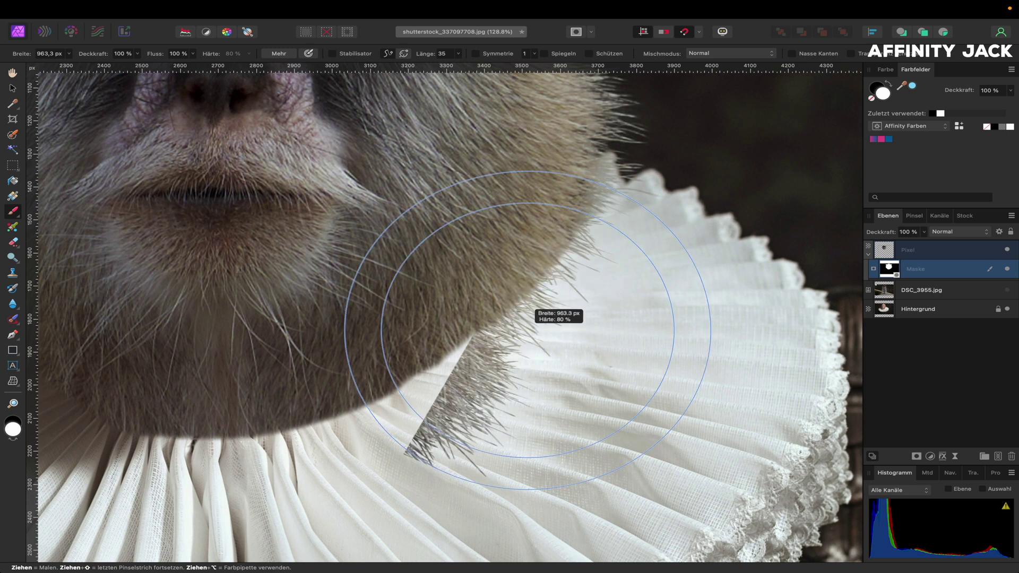
left_click_drag(509, 313, 483, 350)
left_click_drag(546, 233, 560, 260)
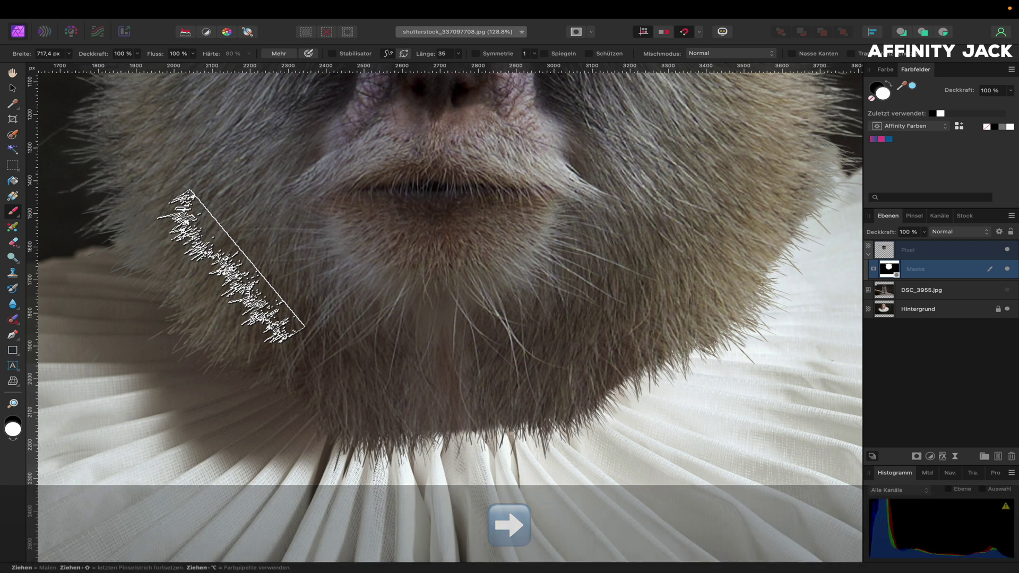
key("ctrl+0")
scroll(451, 308, "up", 3)
scroll(454, 315, "up", 4)
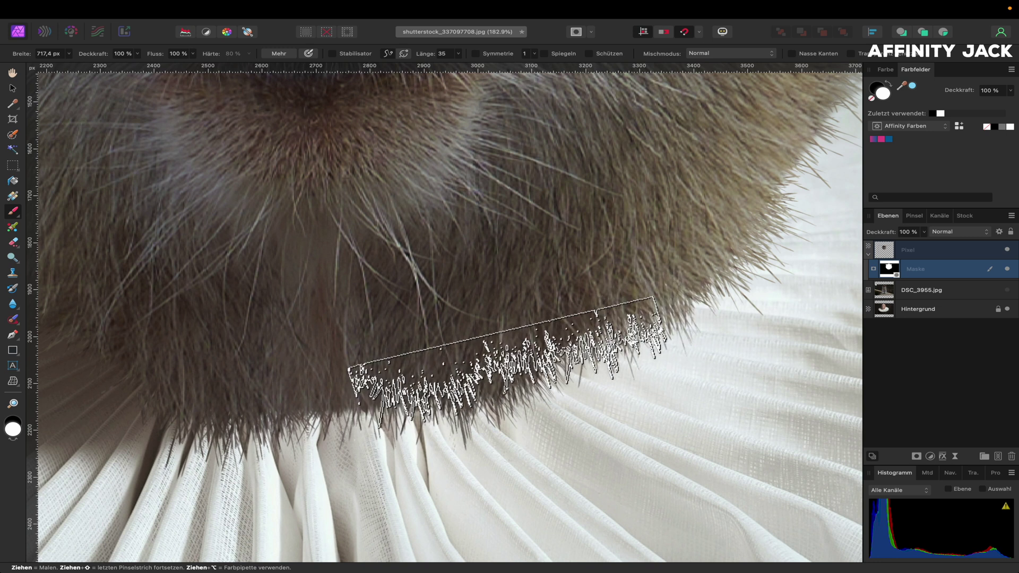
key("super+0")
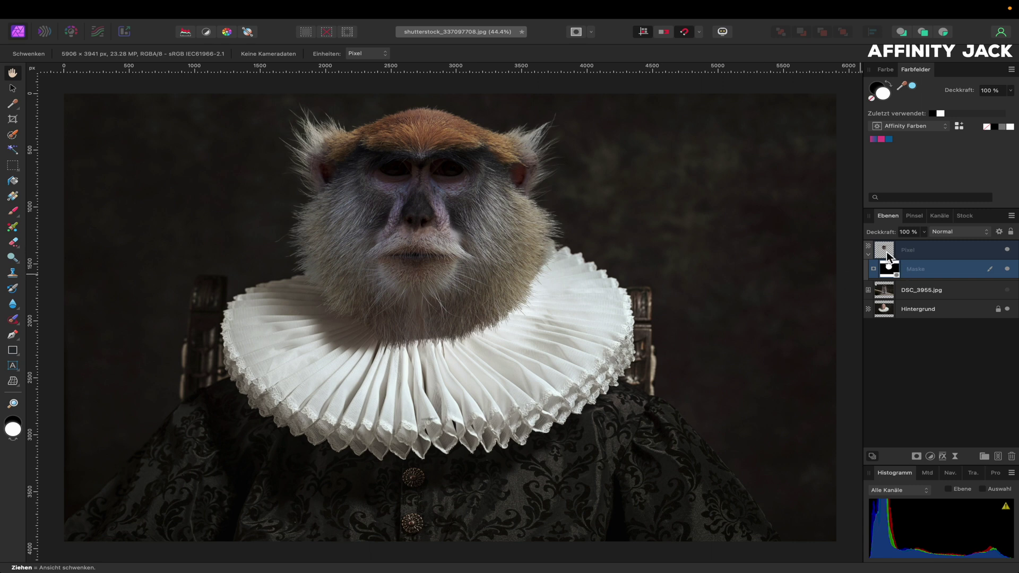
Step: Clip an Exposure adjustment to the monkey Pixel layer and raise exposure to brighten the head
left_click(885, 251)
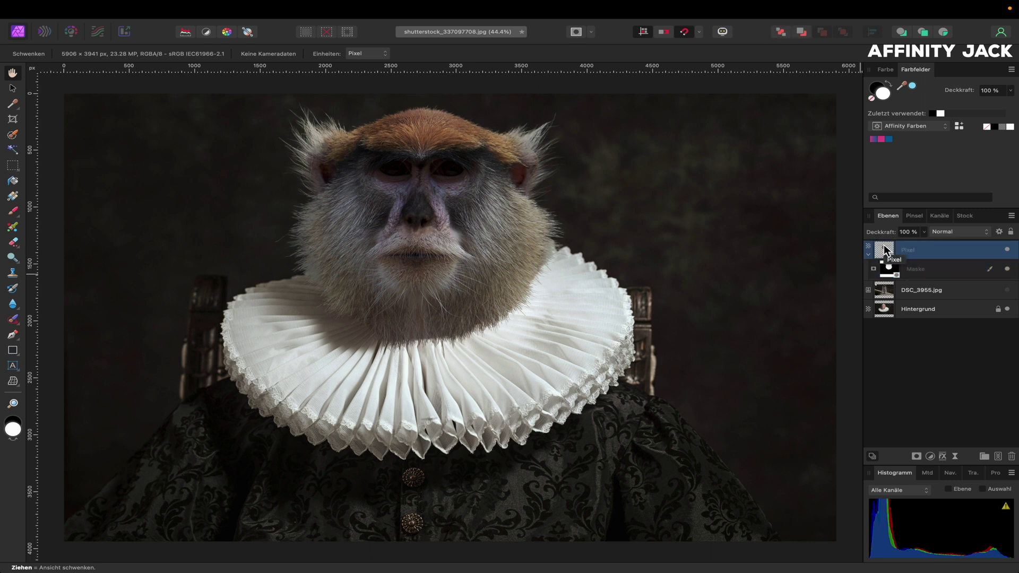
left_click(930, 456)
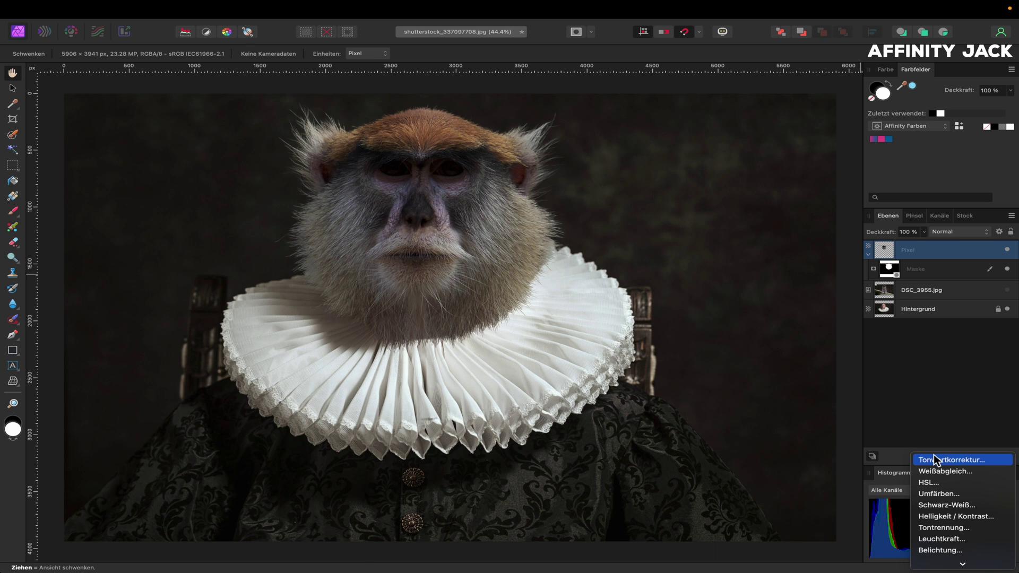
left_click(933, 550)
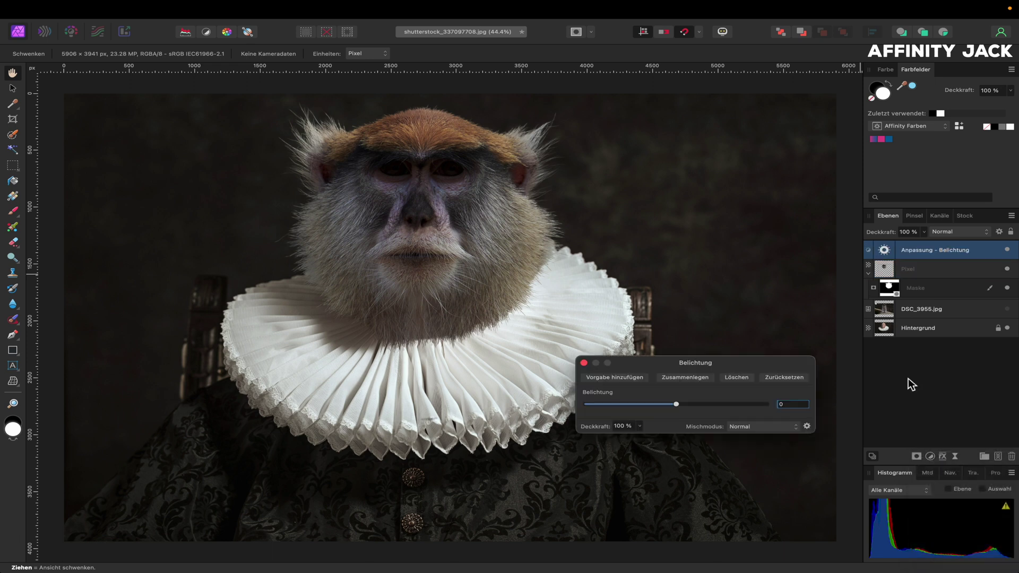
left_click_drag(884, 251, 887, 271)
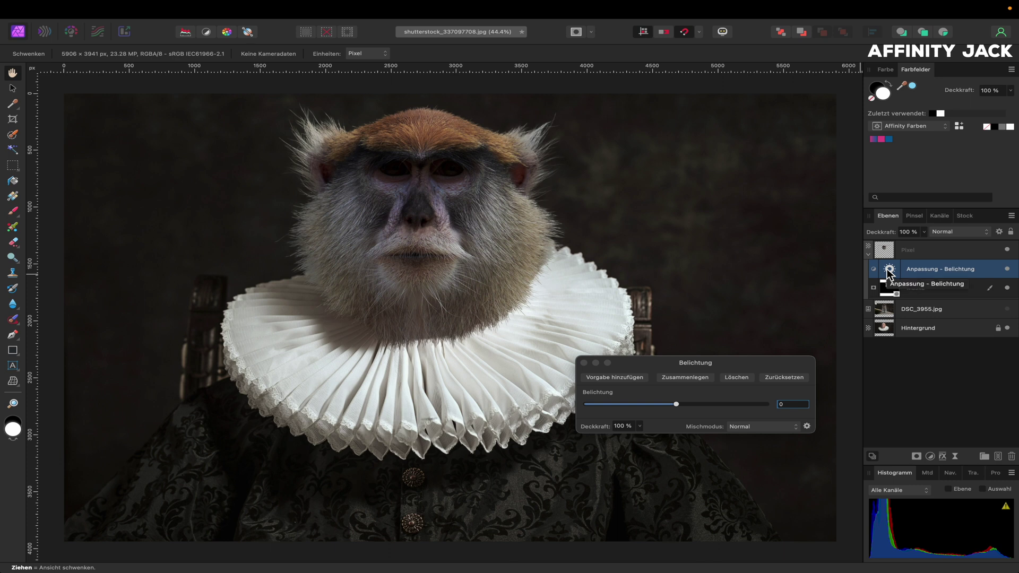
mouse_move(676, 404)
left_mouse_down()
mouse_move(699, 407)
mouse_move(689, 407)
left_mouse_up()
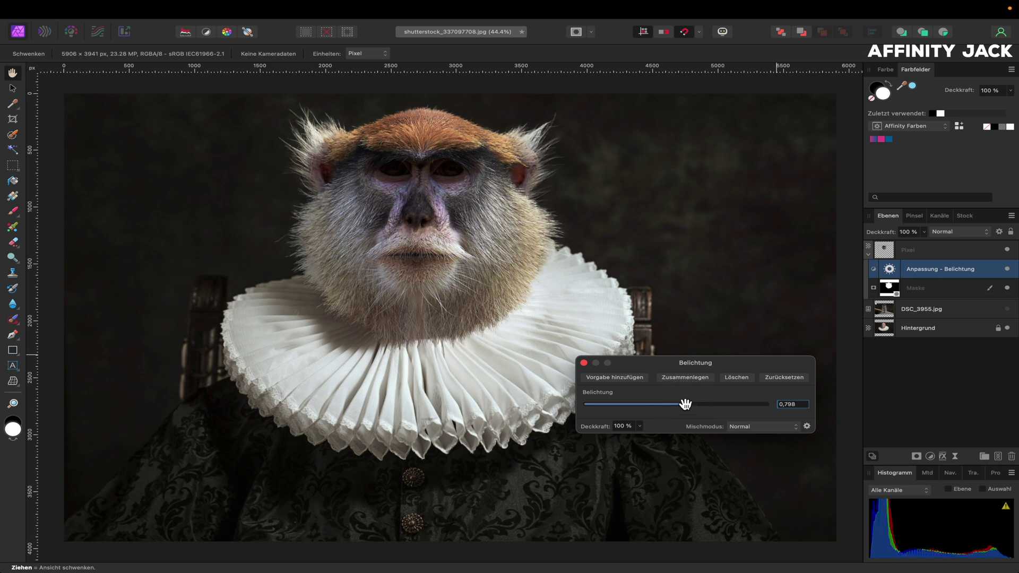
left_click(584, 363)
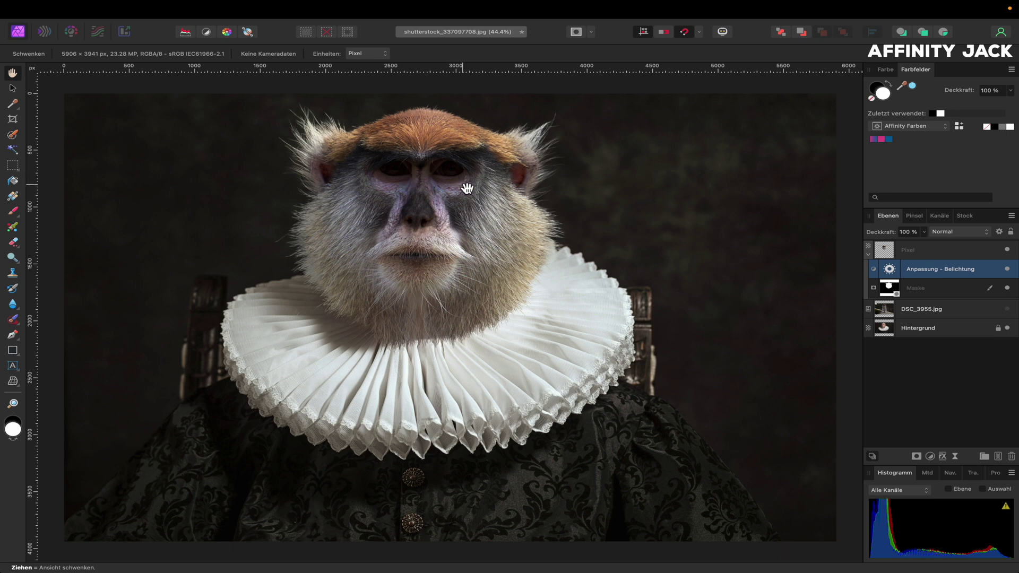
left_click(885, 256)
left_click(930, 457)
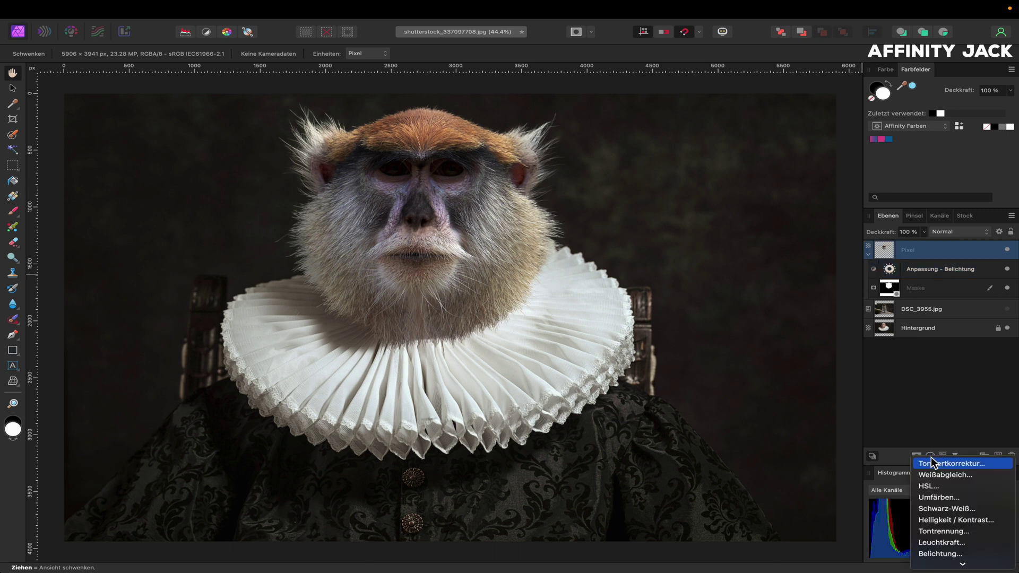
Step: Add a second Exposure adjustment clipped to the monkey layer at about +3, with its mask inverted
left_click(937, 554)
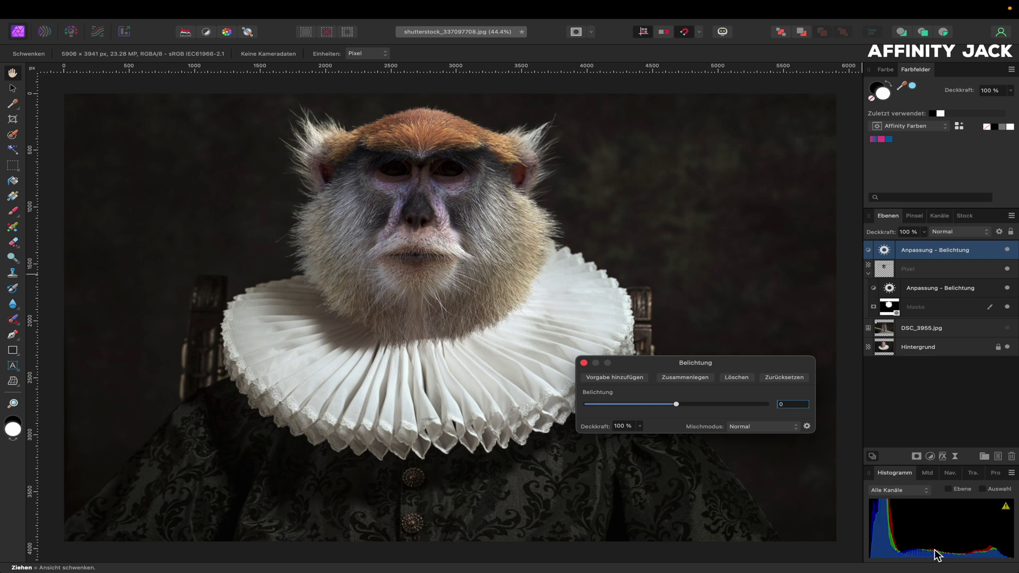
left_click_drag(891, 253, 893, 272)
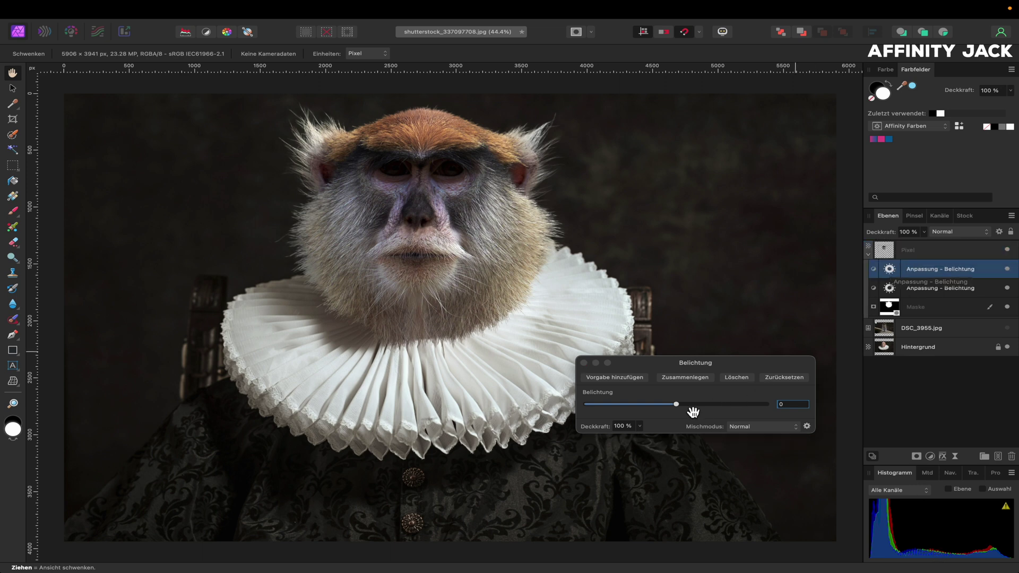
left_click_drag(676, 405, 721, 407)
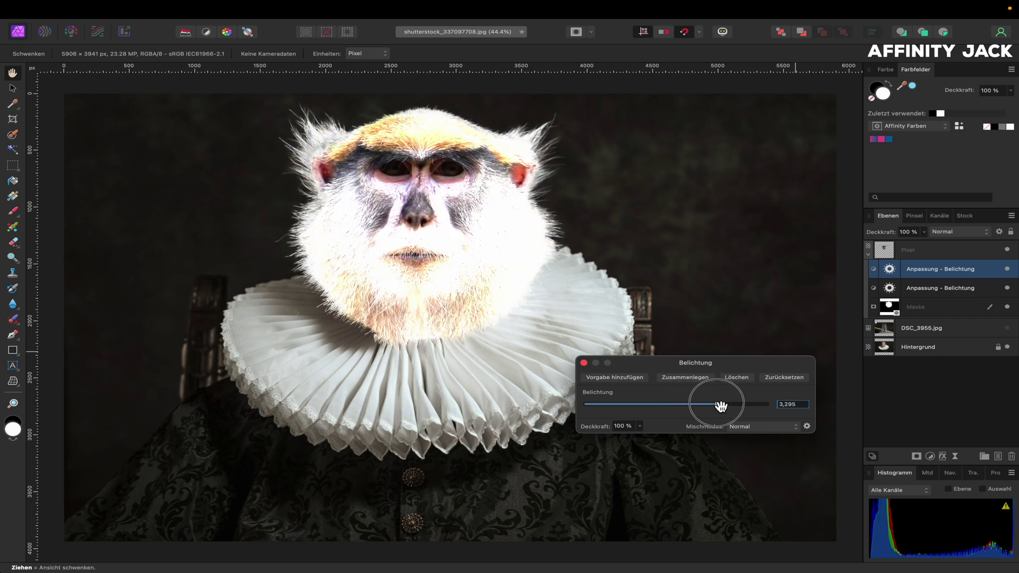
left_click_drag(721, 406, 716, 405)
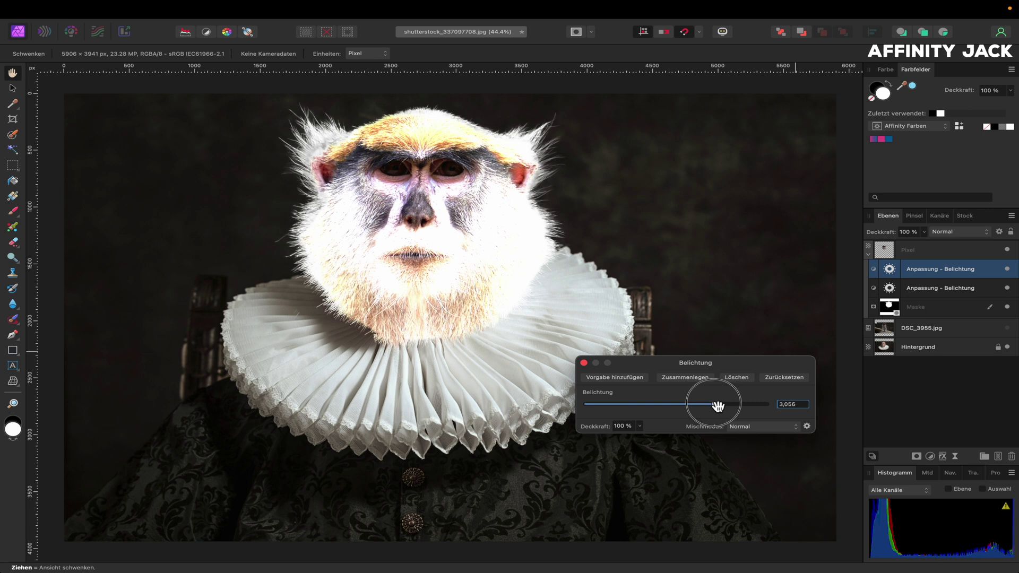
left_click(584, 363)
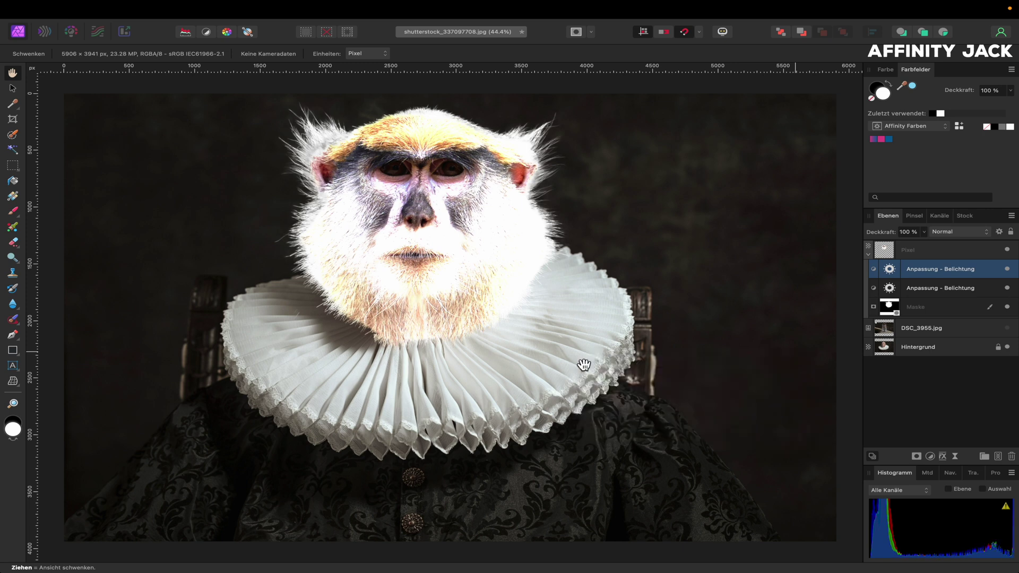
key("super+i")
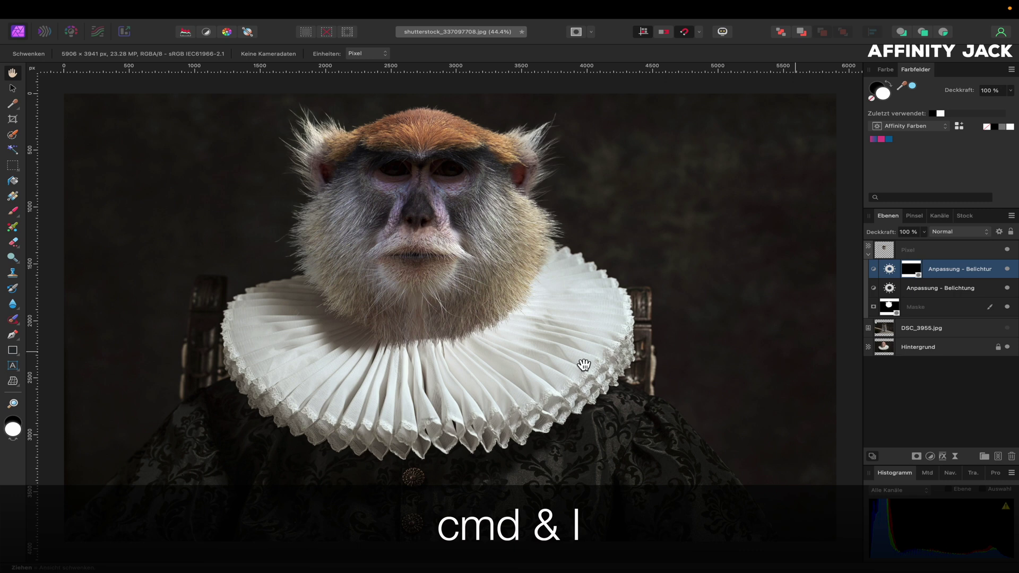
Step: Pick the 64 px round brush from the Einfach brush category
key("b")
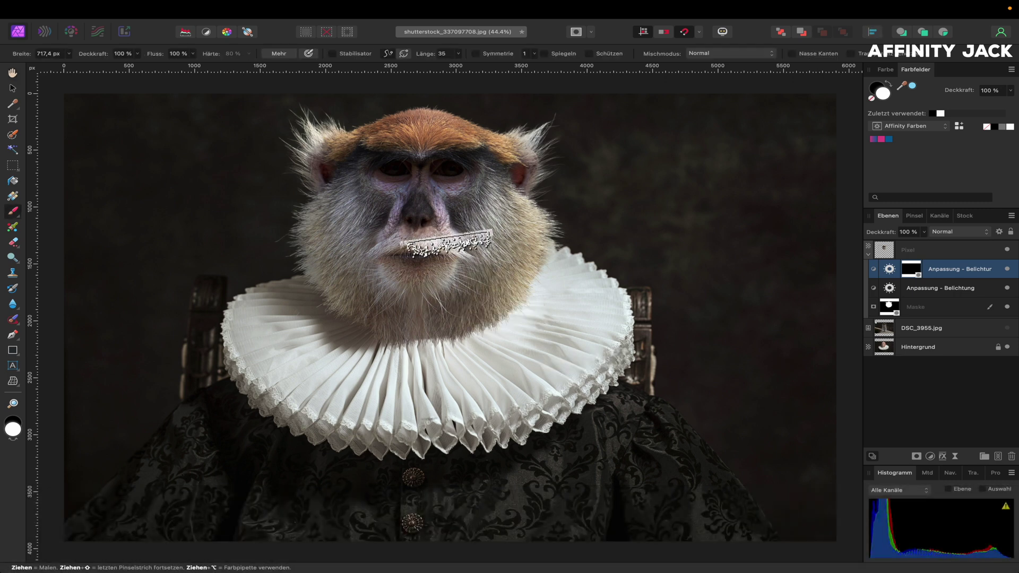
left_click(913, 215)
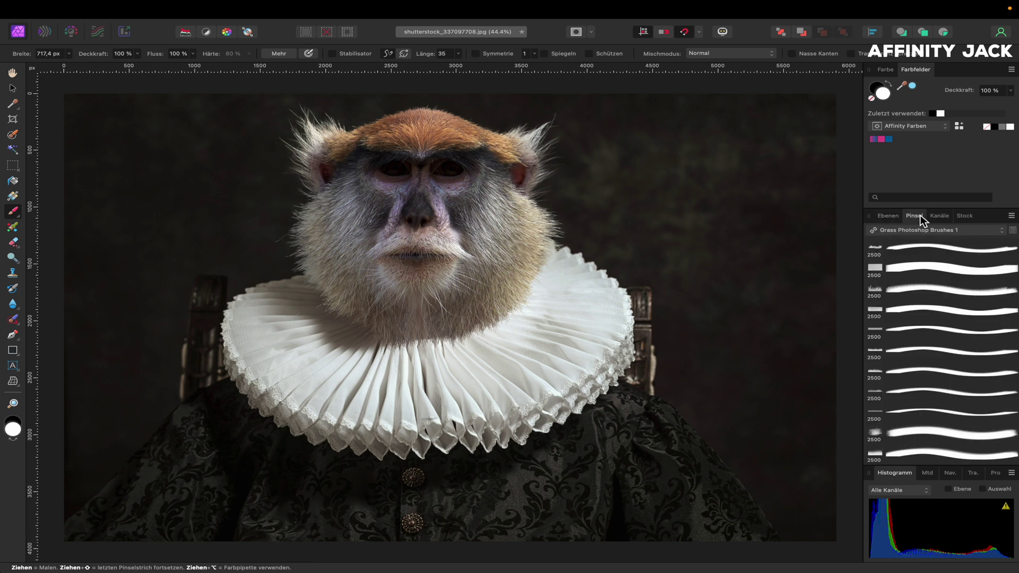
left_click(925, 231)
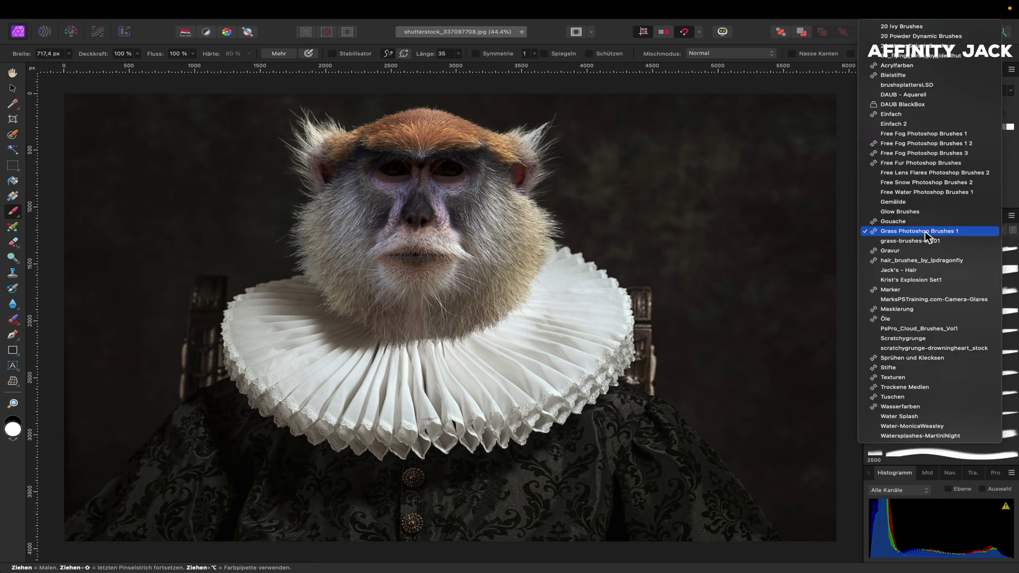
left_click(910, 114)
left_click(905, 371)
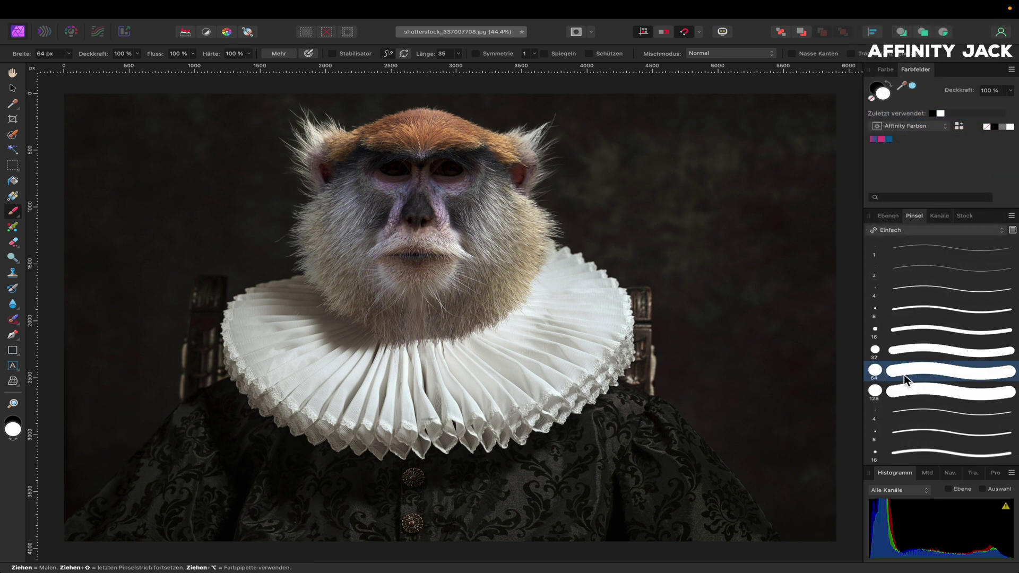
left_click(888, 216)
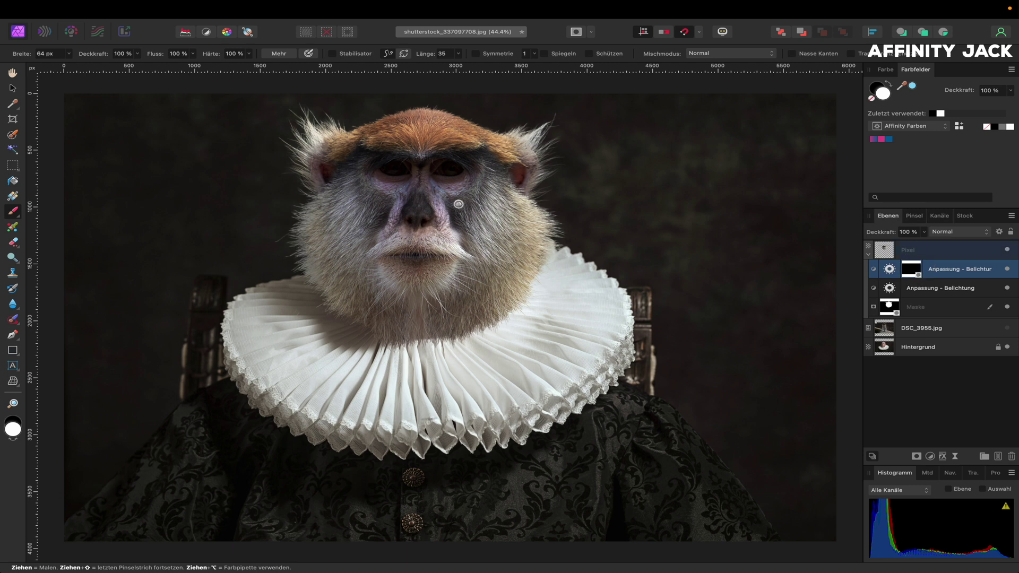
Step: Make the brush larger with a softer edge
mouse_move(440, 172)
left_mouse_down()
mouse_move(494, 183)
mouse_move(447, 173)
mouse_move(474, 175)
left_mouse_up()
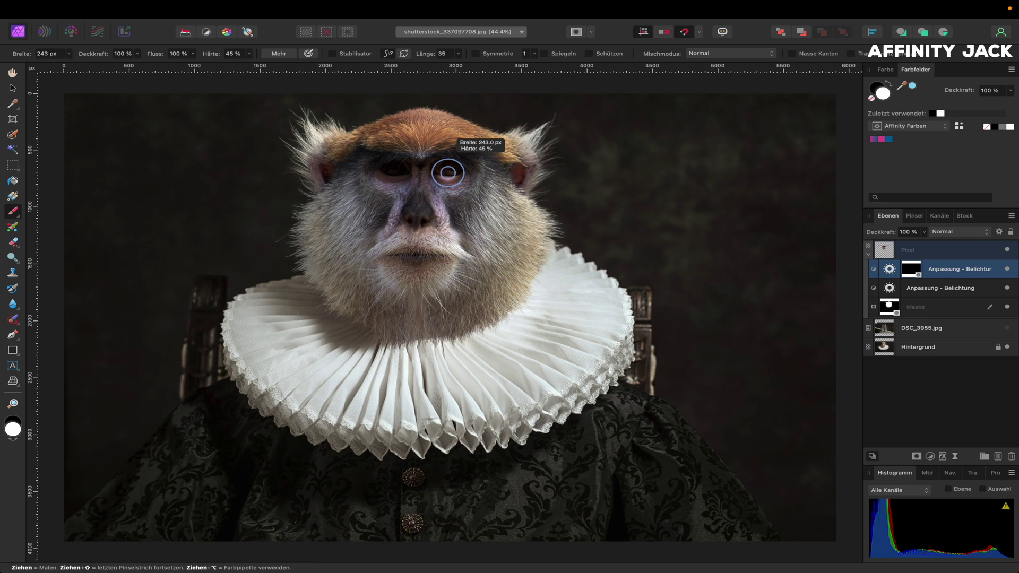
left_click_drag(447, 172, 453, 170)
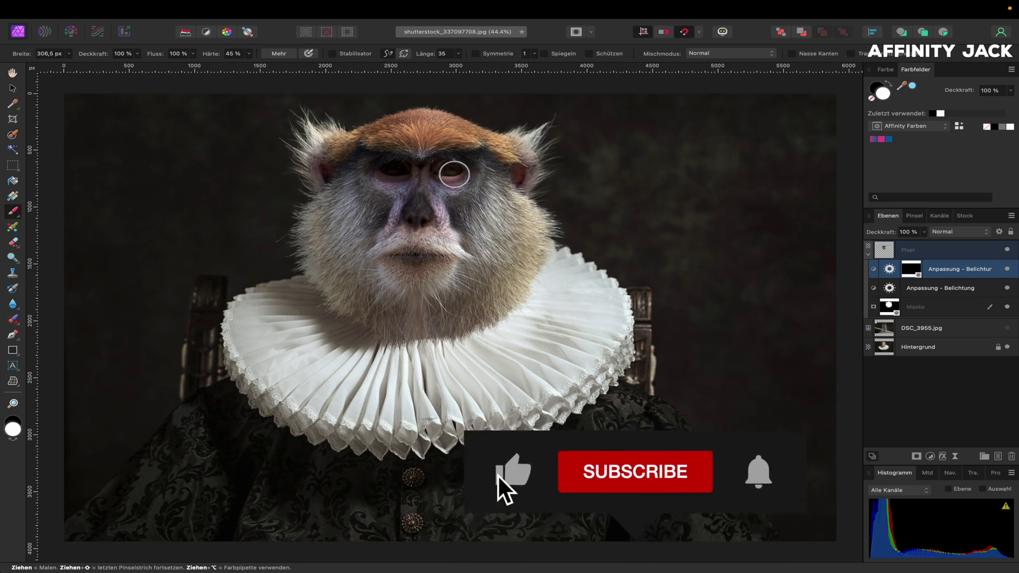
left_click(449, 170, "ctrl+alt")
left_click_drag(449, 169, 483, 192)
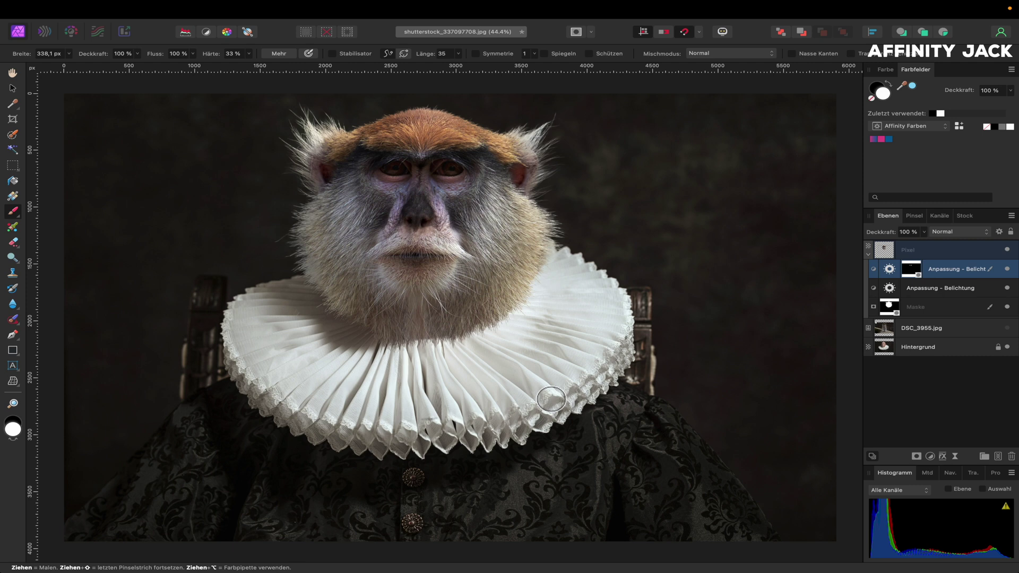
Step: Paint the exposure brightening onto the monkey's chin fur, then fit the image and show the live filters
scroll(551, 399, "up", 5)
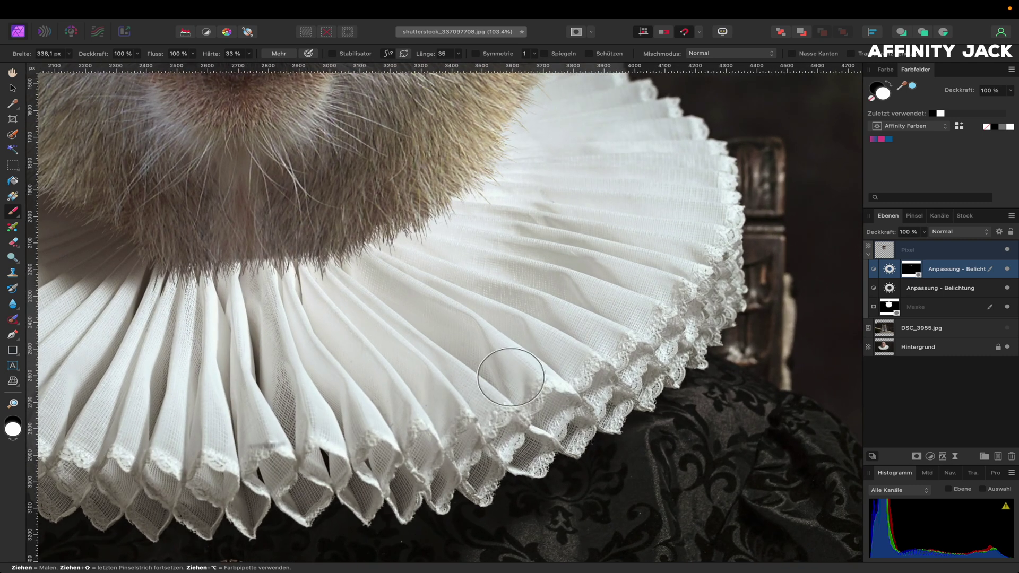
scroll(511, 377, "up", 5)
scroll(511, 377, "left", 5)
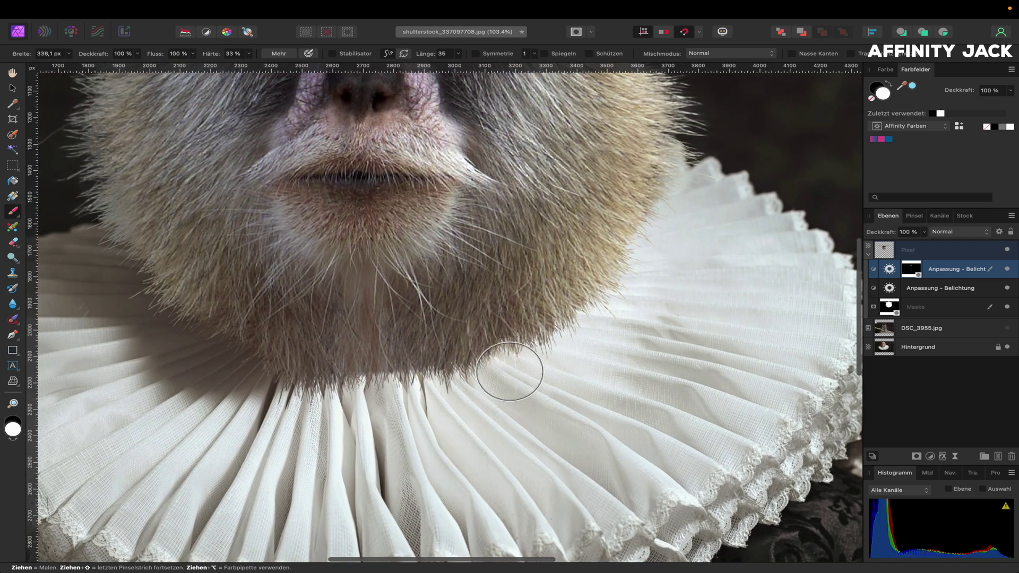
left_click_drag(491, 274, 486, 260)
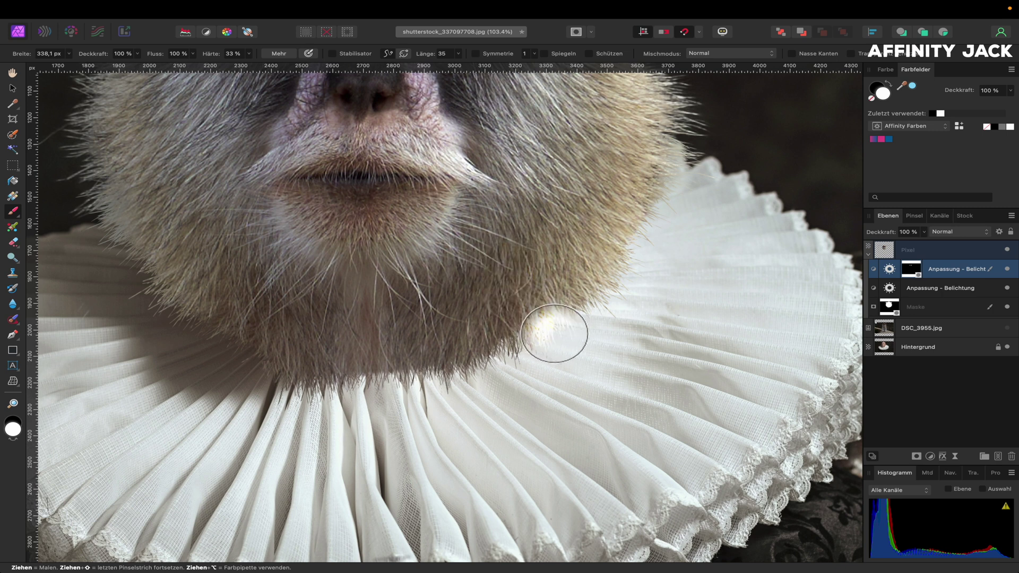
scroll(554, 333, "down", 2)
scroll(554, 334, "down", 3)
scroll(554, 333, "down", 2)
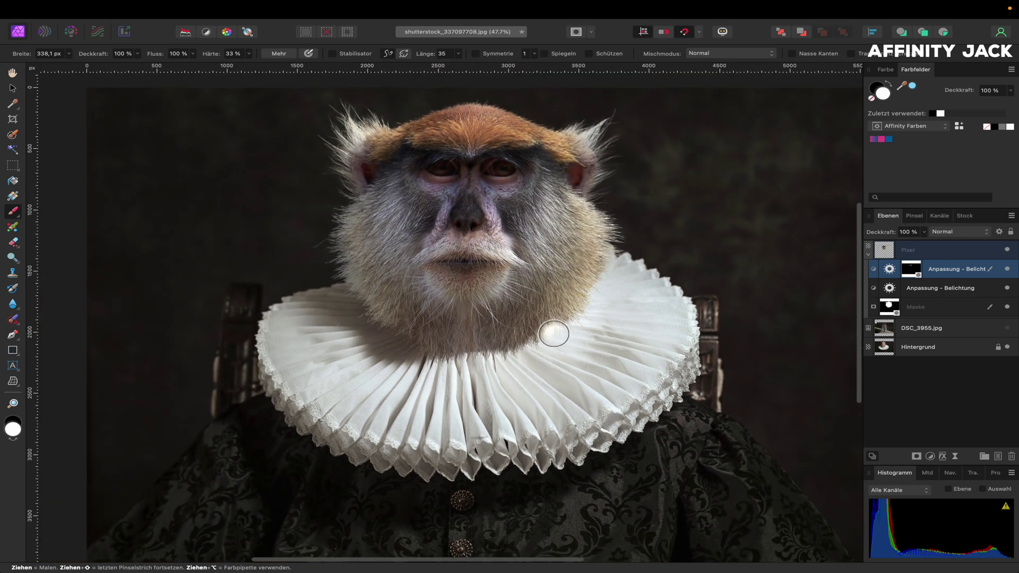
key("super+0")
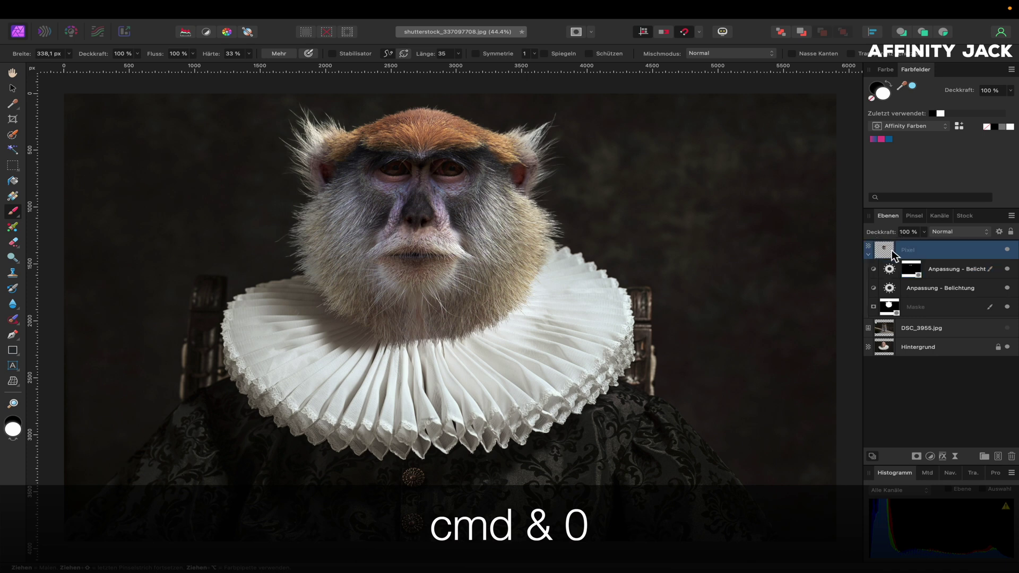
left_click(955, 456)
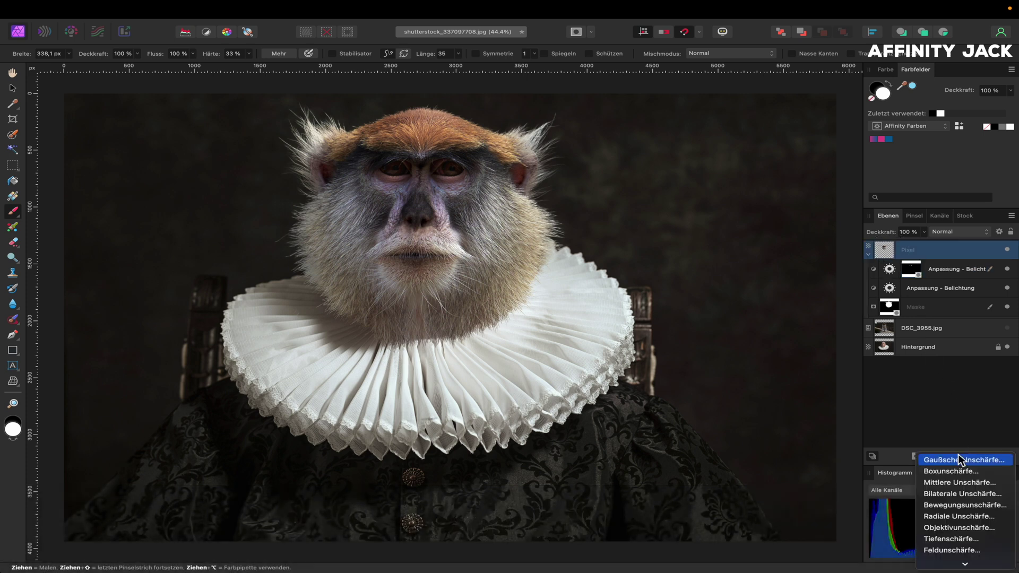
Step: Add a High Pass live filter with about 8.5 px radius in Soft Light blend mode
left_click(943, 319)
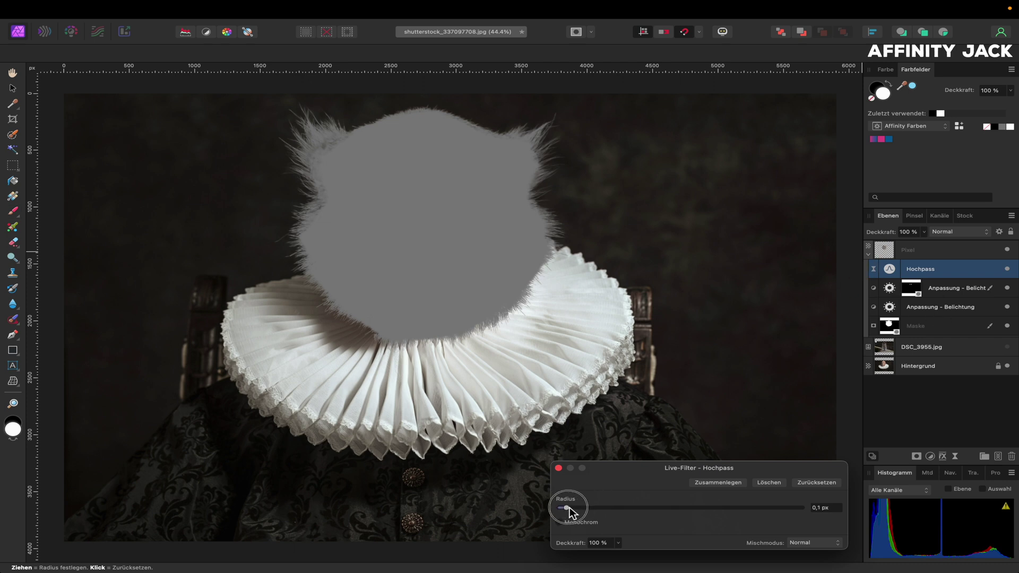
left_click_drag(590, 508, 654, 508)
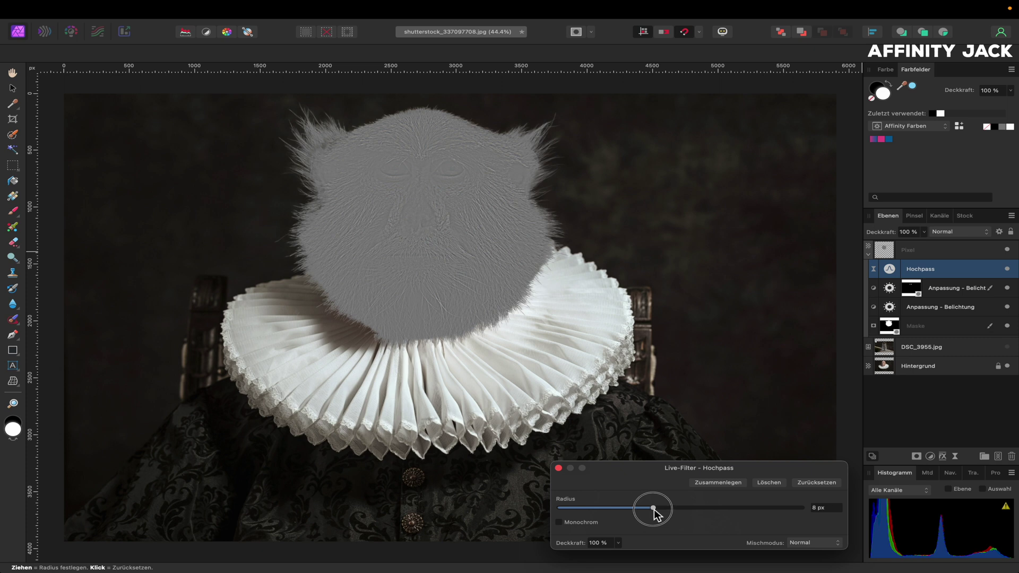
mouse_move(653, 508)
left_mouse_down()
mouse_move(686, 509)
mouse_move(657, 510)
left_mouse_up()
left_click(837, 544)
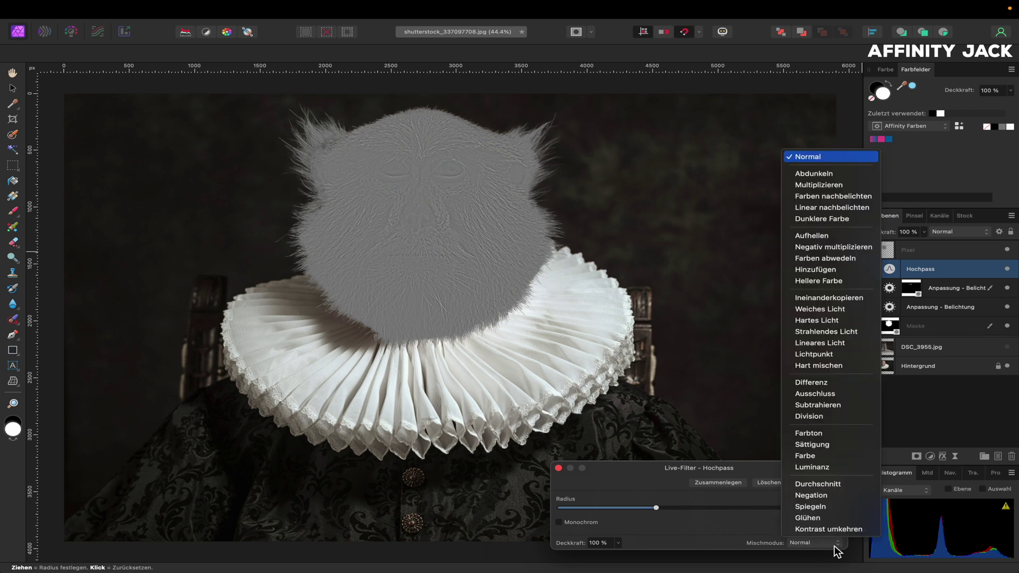
left_click(840, 308)
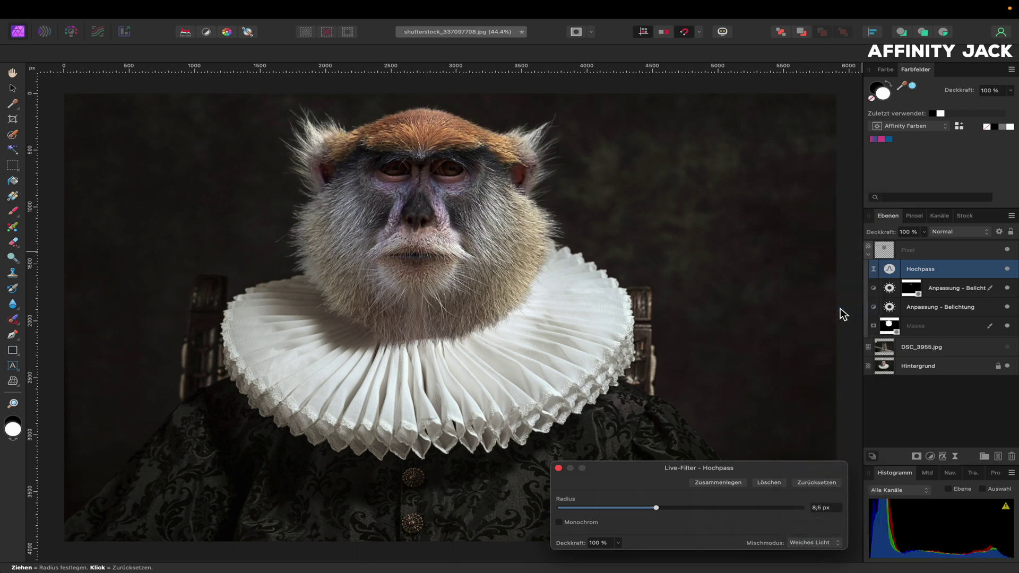
left_click(558, 468)
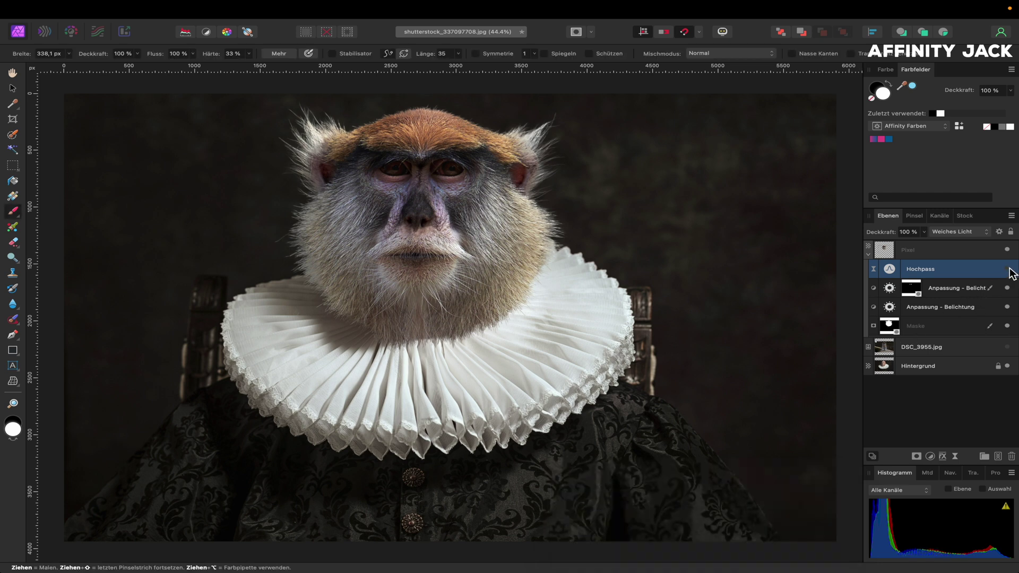
Step: Select the monkey head Pixel layer, fit the view, and bring up the adjustments list with the Hand tool active
scroll(568, 281, "up", 5)
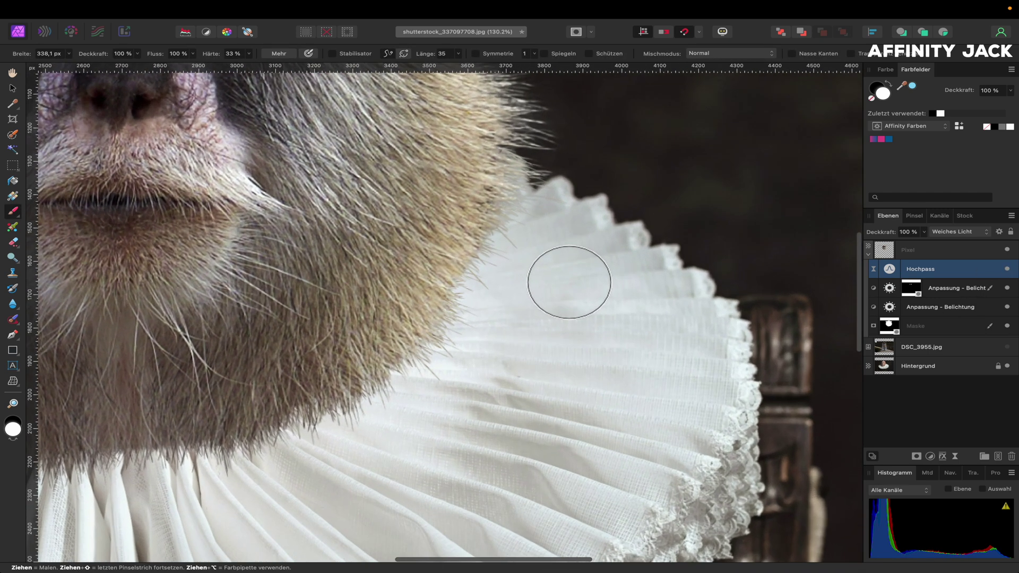
scroll(568, 282, "down", 2)
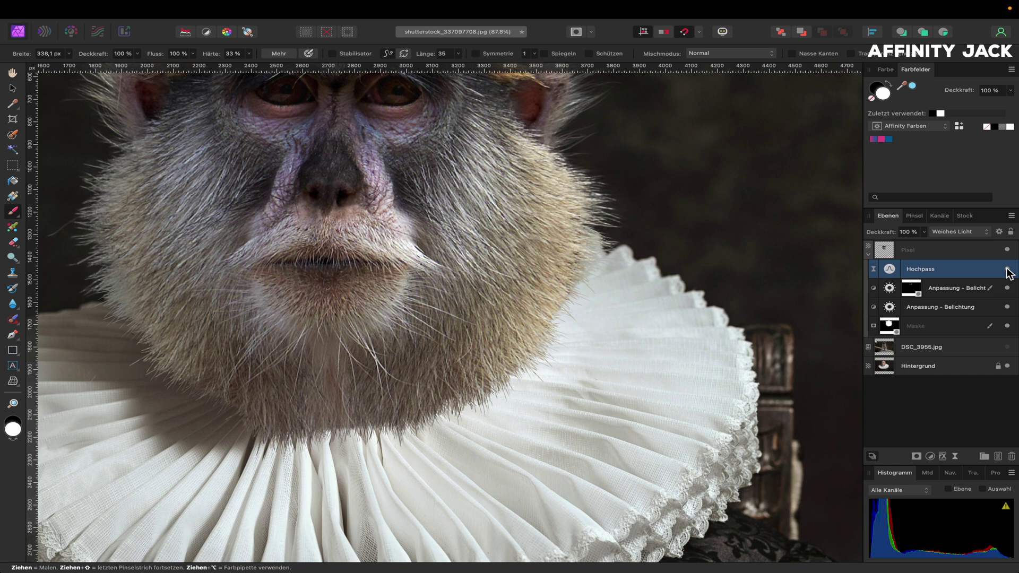
left_click(890, 253)
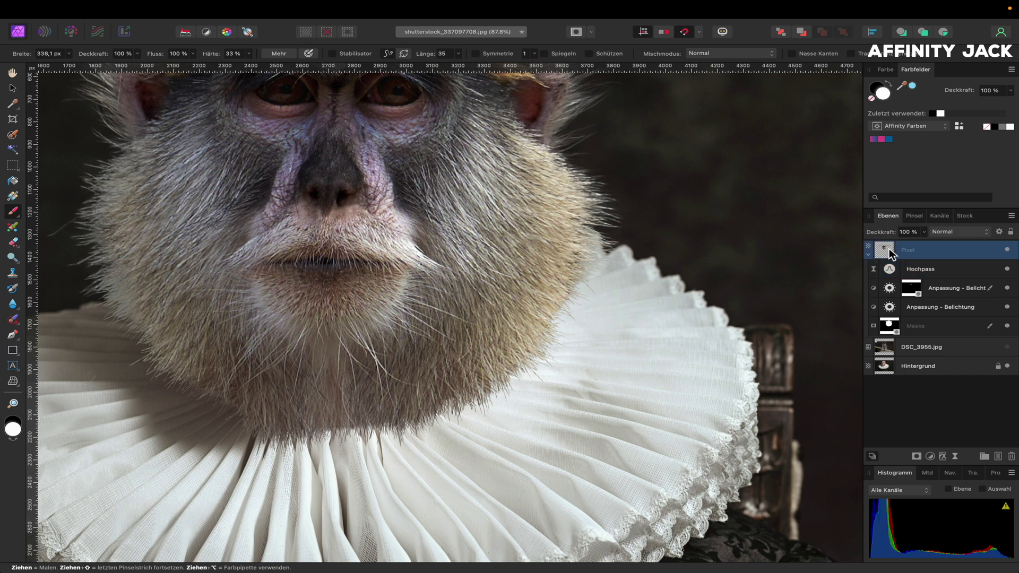
key("ctrl+0")
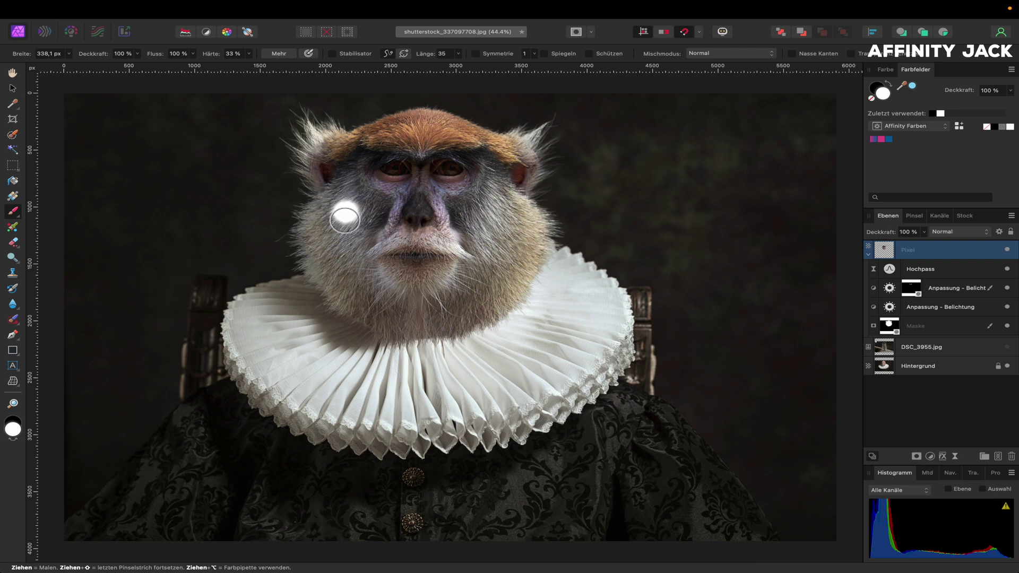
left_click(13, 72)
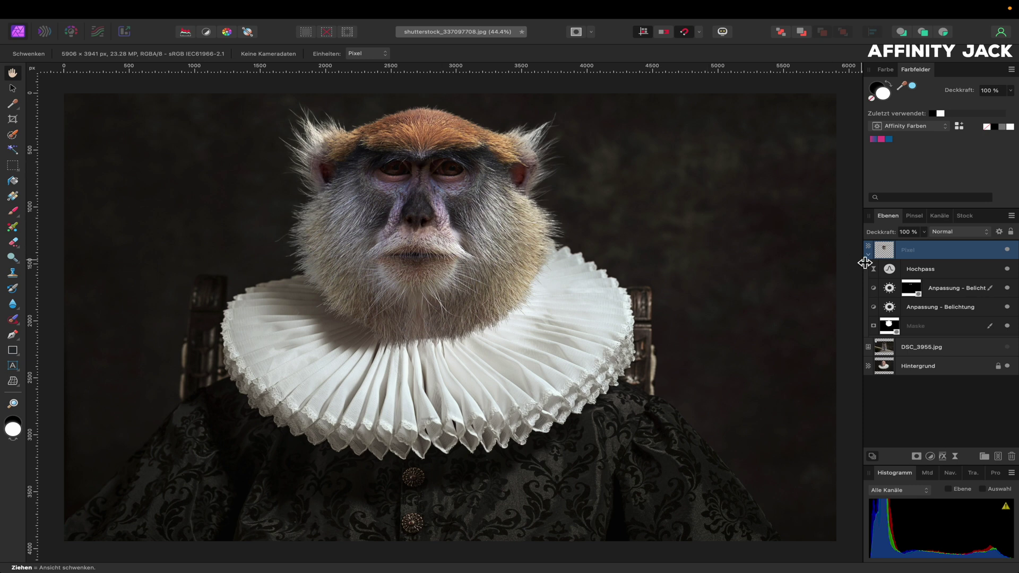
left_click(931, 457)
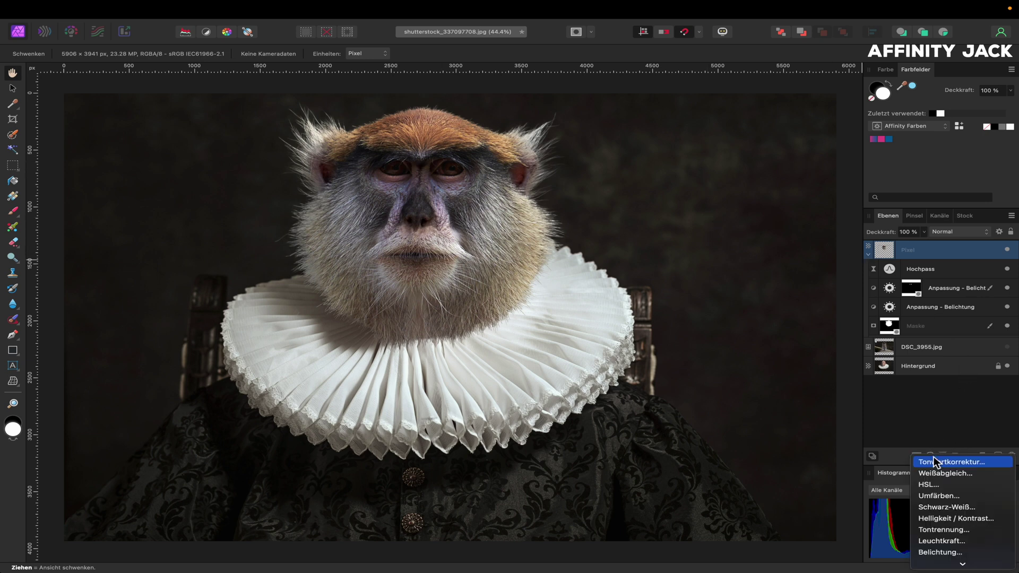
Step: Add a Curves adjustment and move it into the monkey head group
scroll(935, 461, "down", 5)
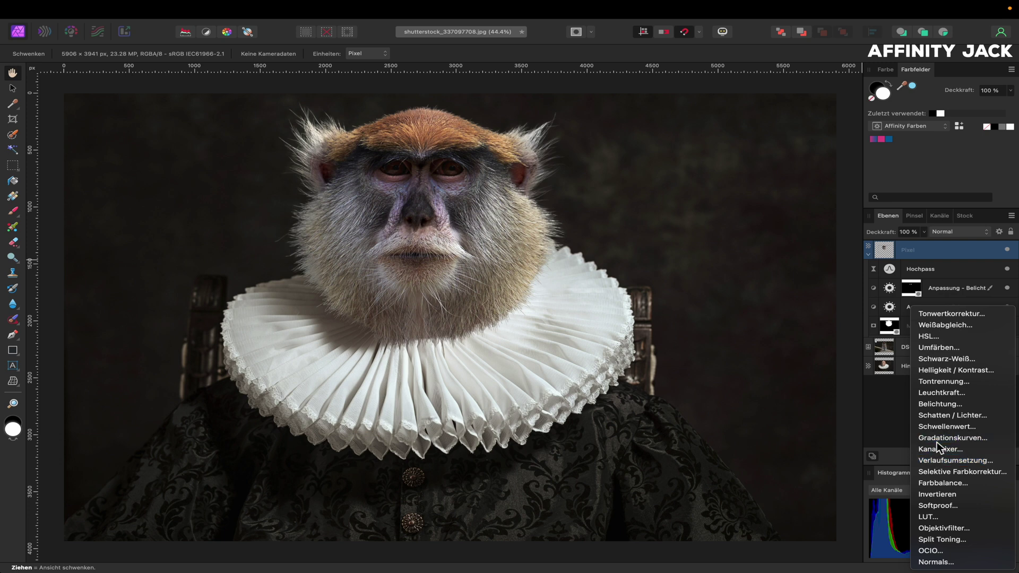
left_click(937, 441)
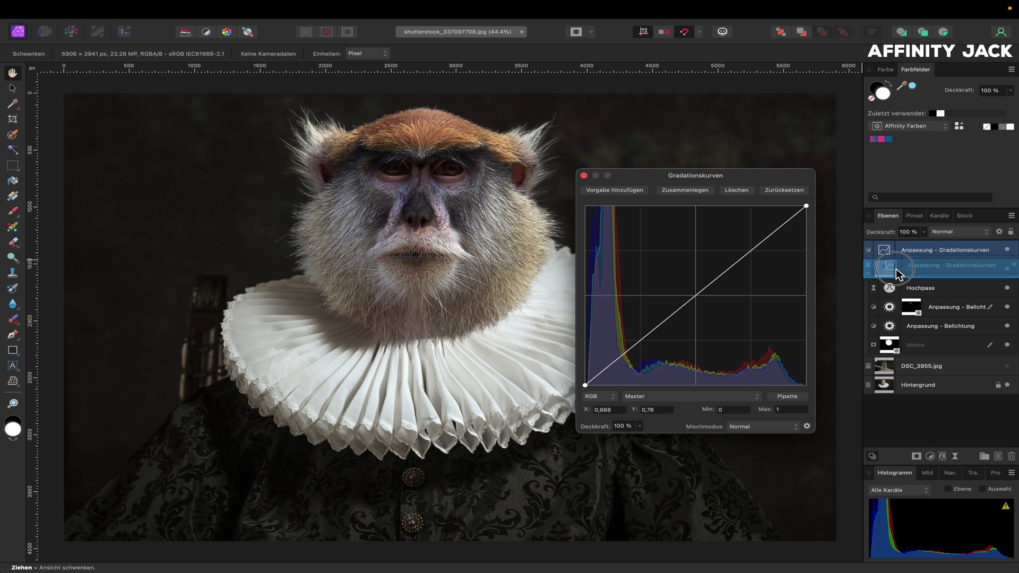
left_click_drag(897, 264, 893, 269)
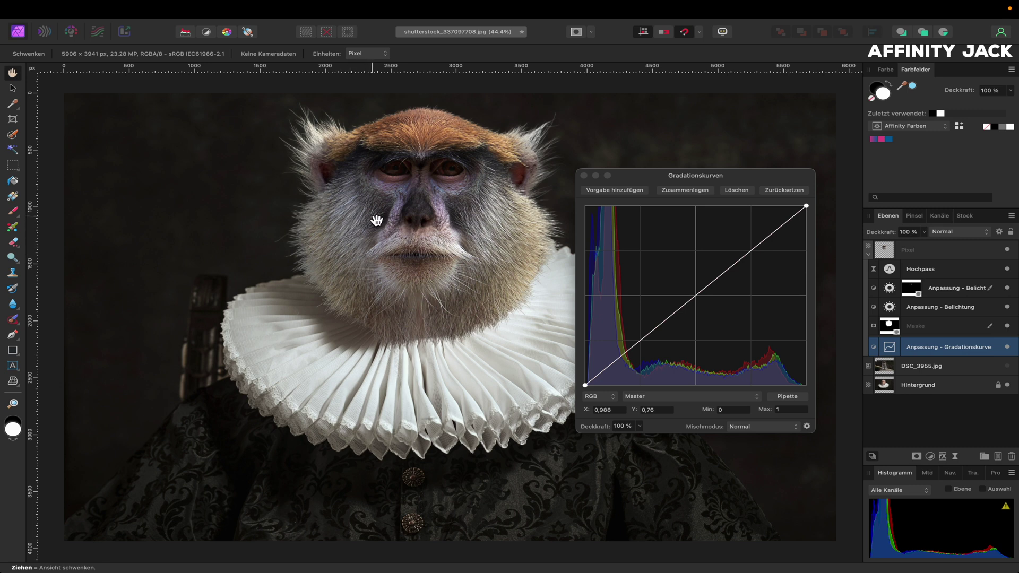
Step: Pull the lower curve down to darken the shadows, then invert the curves mask
left_click(698, 296)
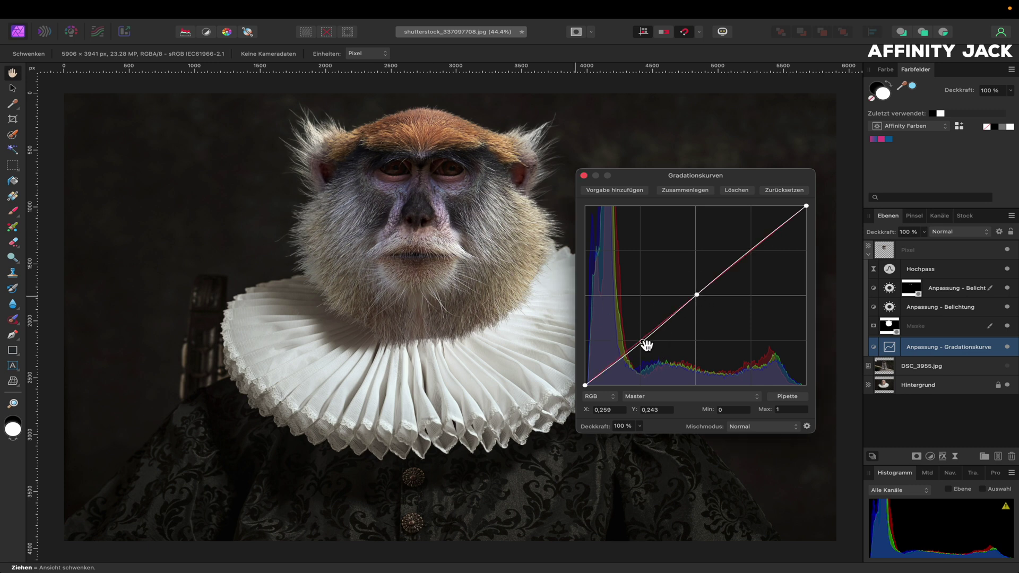
left_click_drag(642, 341, 643, 354)
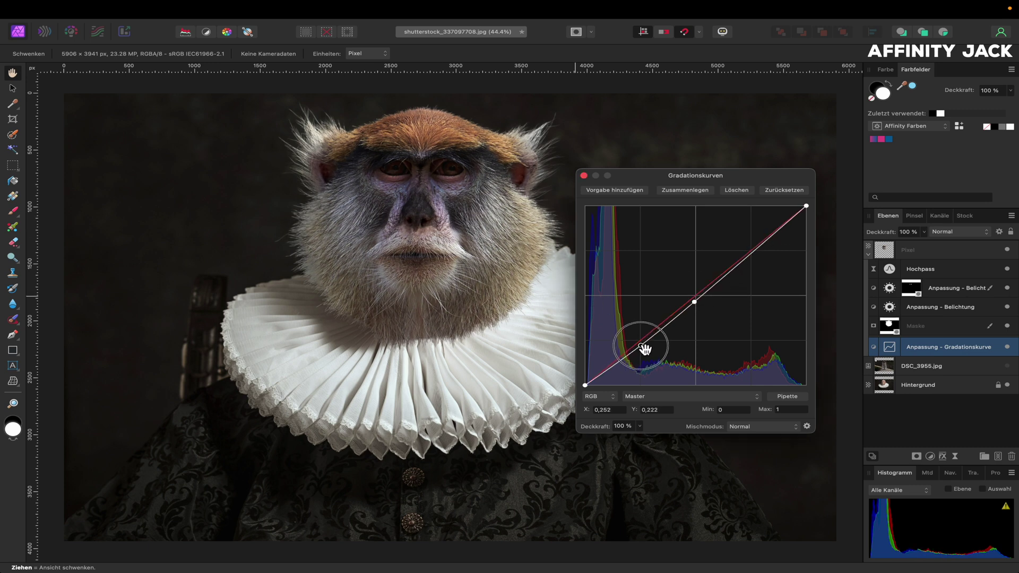
left_click_drag(698, 307, 698, 310)
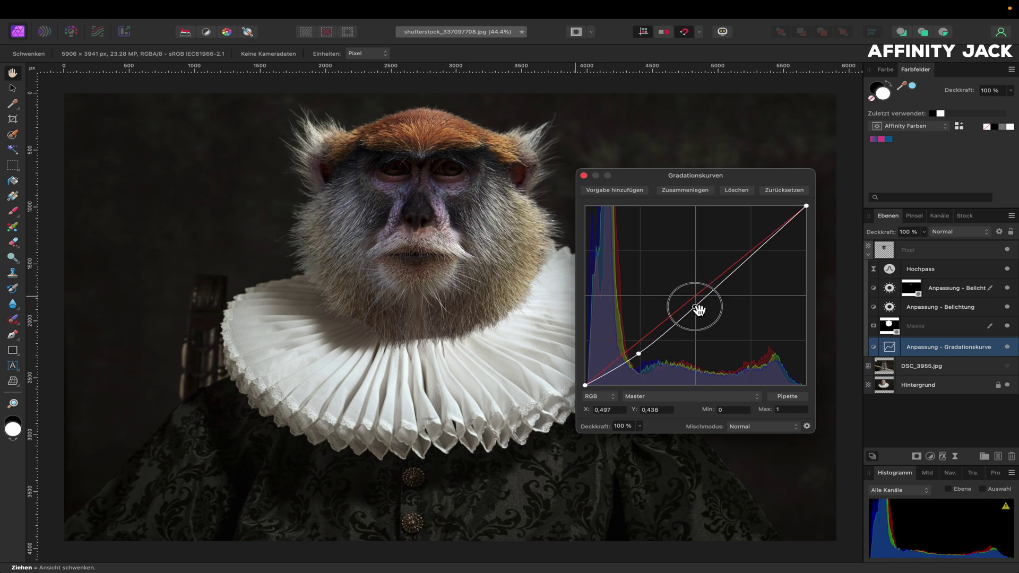
left_click_drag(640, 355, 642, 358)
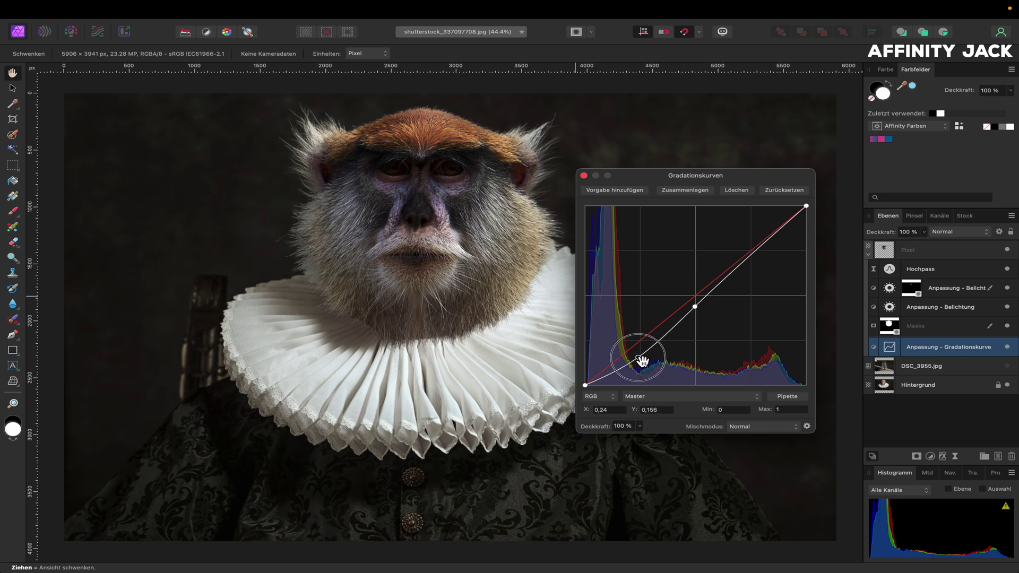
left_click_drag(642, 361, 642, 357)
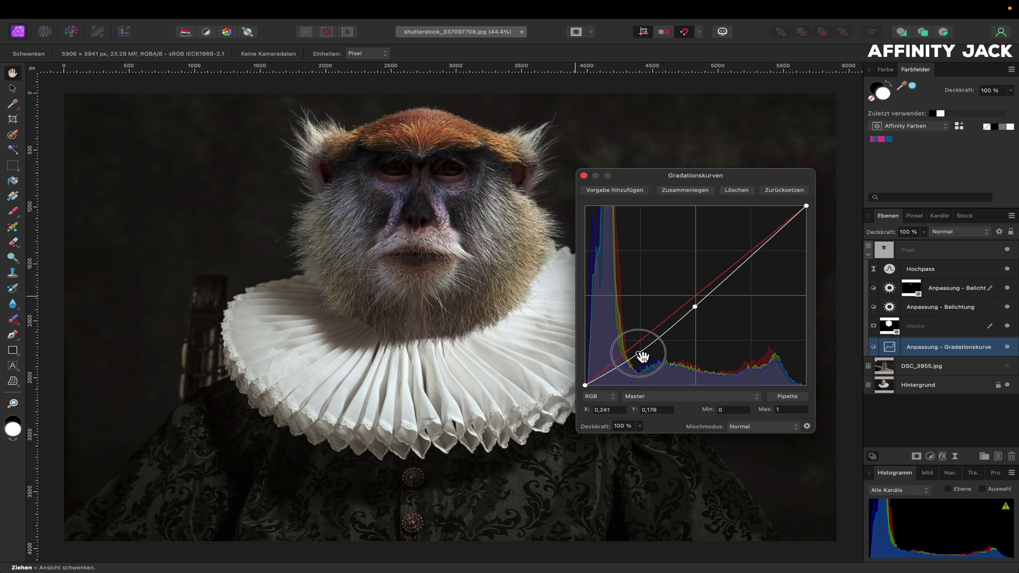
left_click(584, 175)
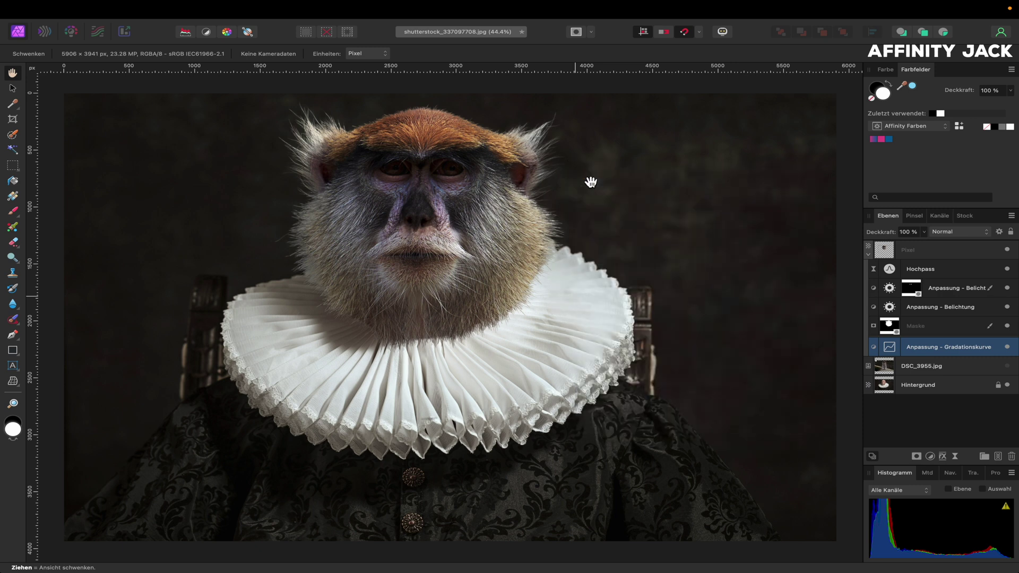
key("super+i")
key("b")
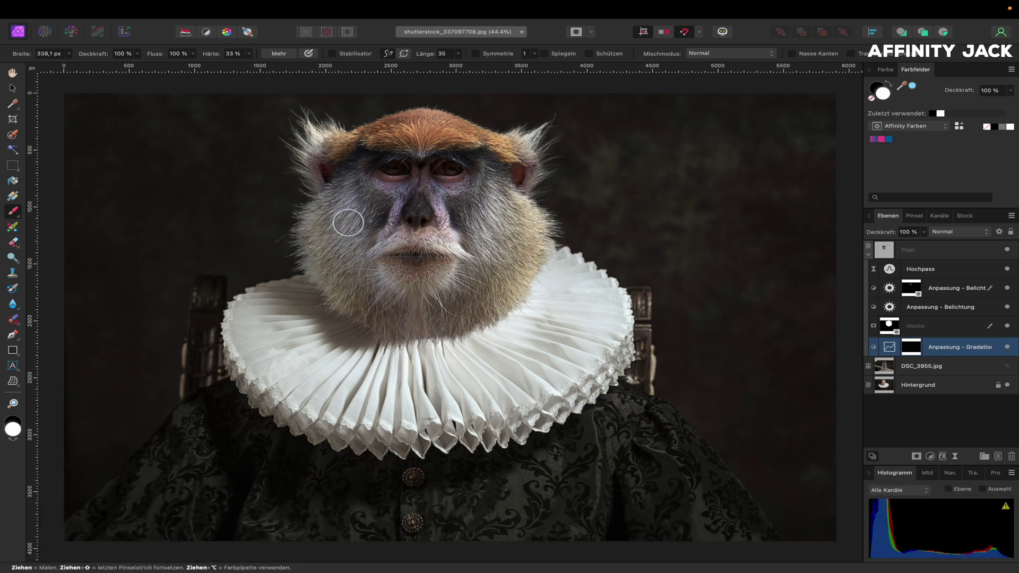
Step: Resize the brush, toggle the curves layer to compare, then hide the monkey head to show the original
mouse_move(348, 223)
left_mouse_down()
mouse_move(357, 268)
mouse_move(412, 206)
mouse_move(399, 278)
mouse_move(357, 299)
mouse_move(323, 262)
mouse_move(341, 200)
mouse_move(330, 178)
mouse_move(361, 163)
mouse_move(353, 177)
mouse_move(364, 191)
mouse_move(339, 206)
mouse_move(332, 232)
left_mouse_up()
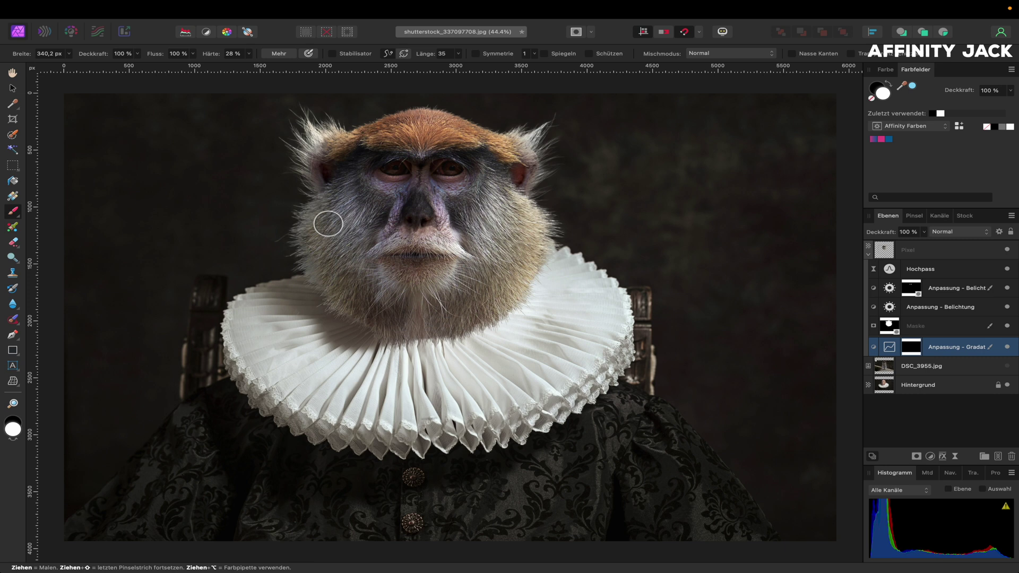
left_click(1008, 347)
left_click(1009, 348)
left_click_drag(399, 308, 405, 325)
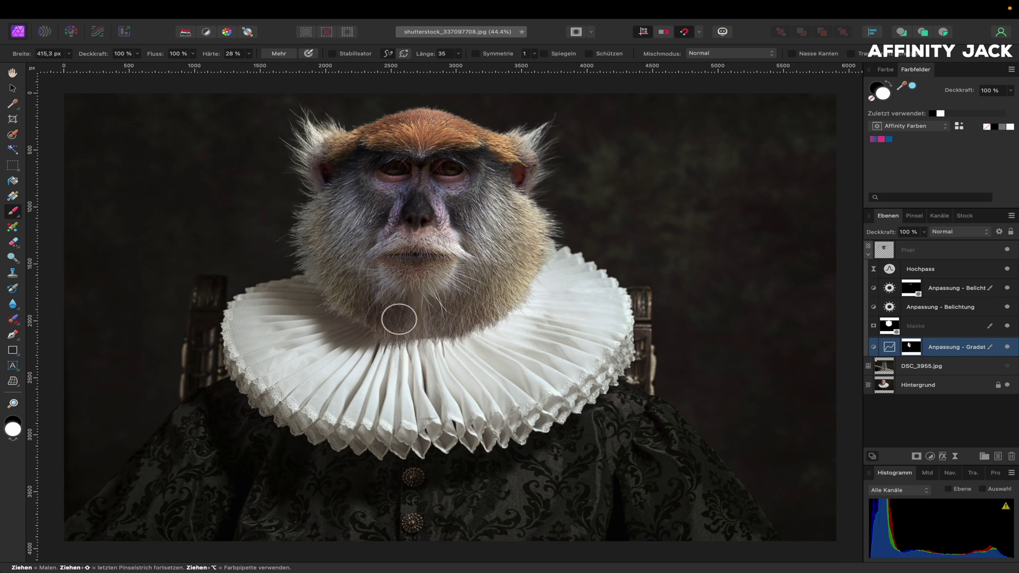
key("alt+shift+bracketright")
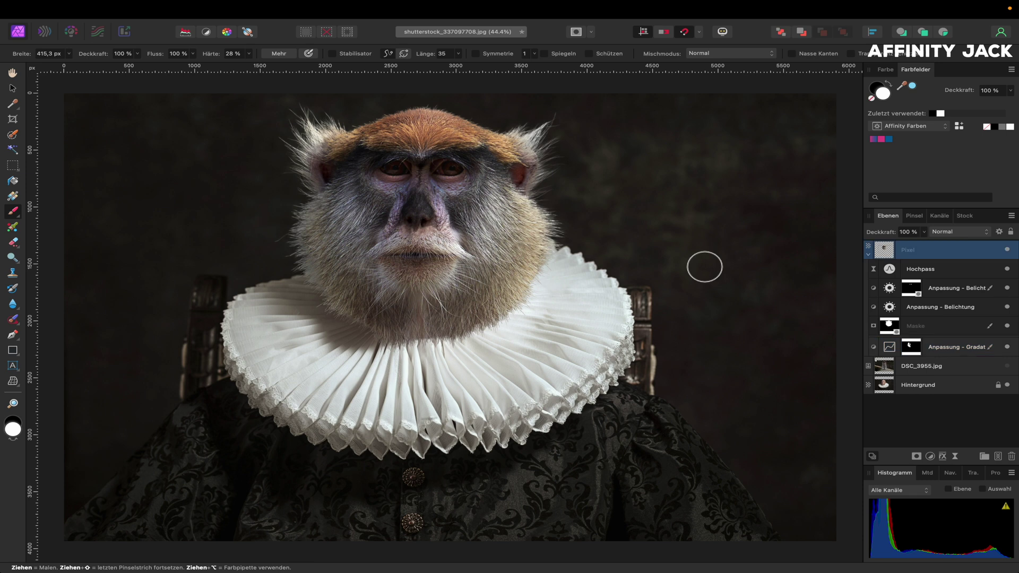
left_click(1007, 250)
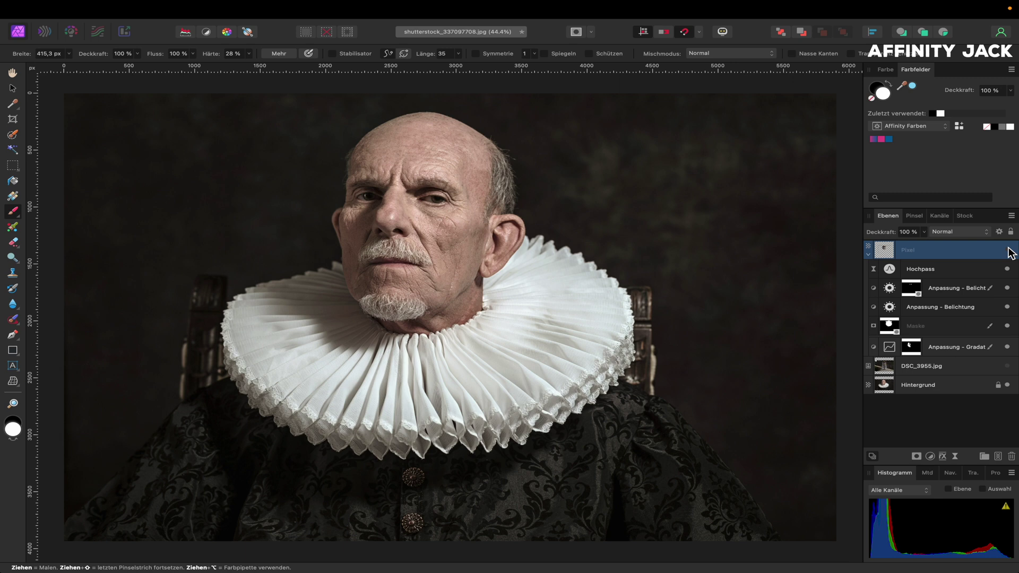
left_click(1008, 249)
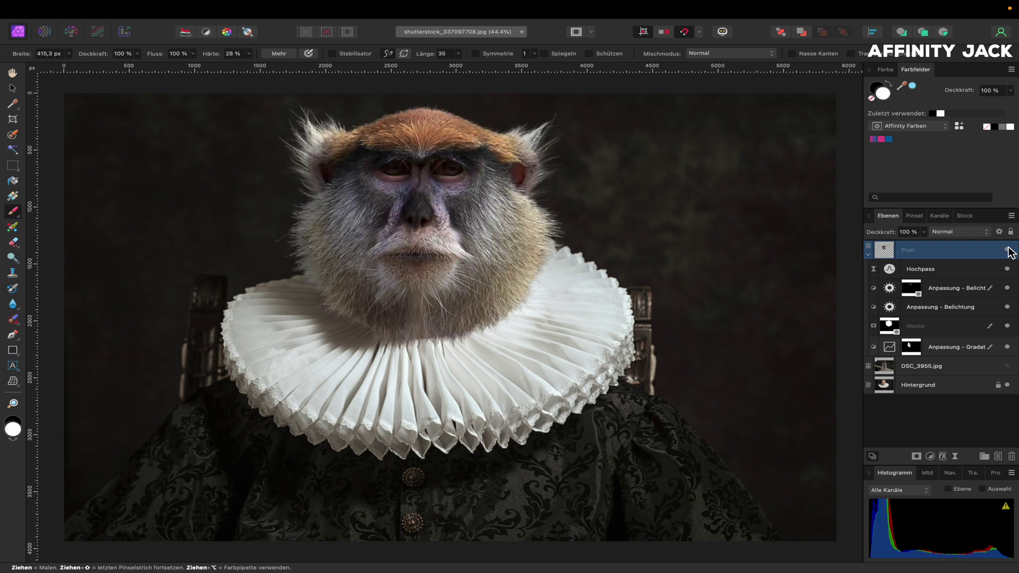